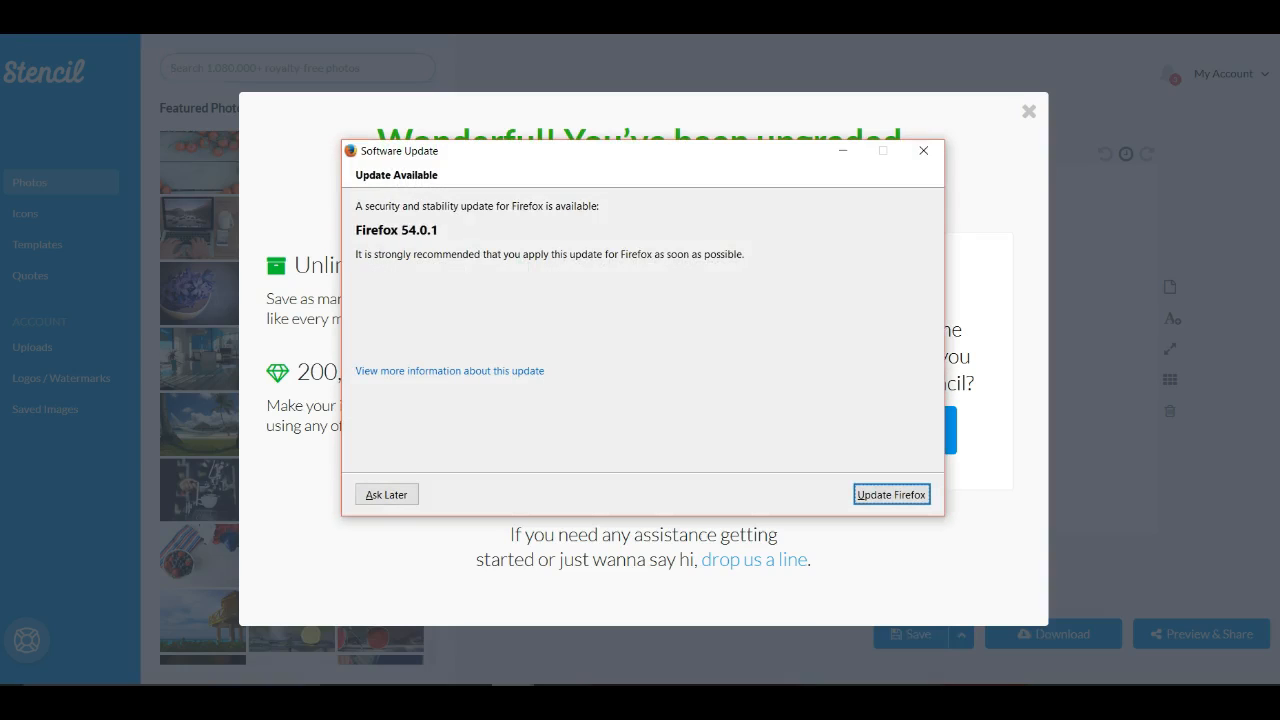
Dismiss the Firefox update and account upgrade notices, and use the yellow beach hut photo as the canvas background
click(410, 494)
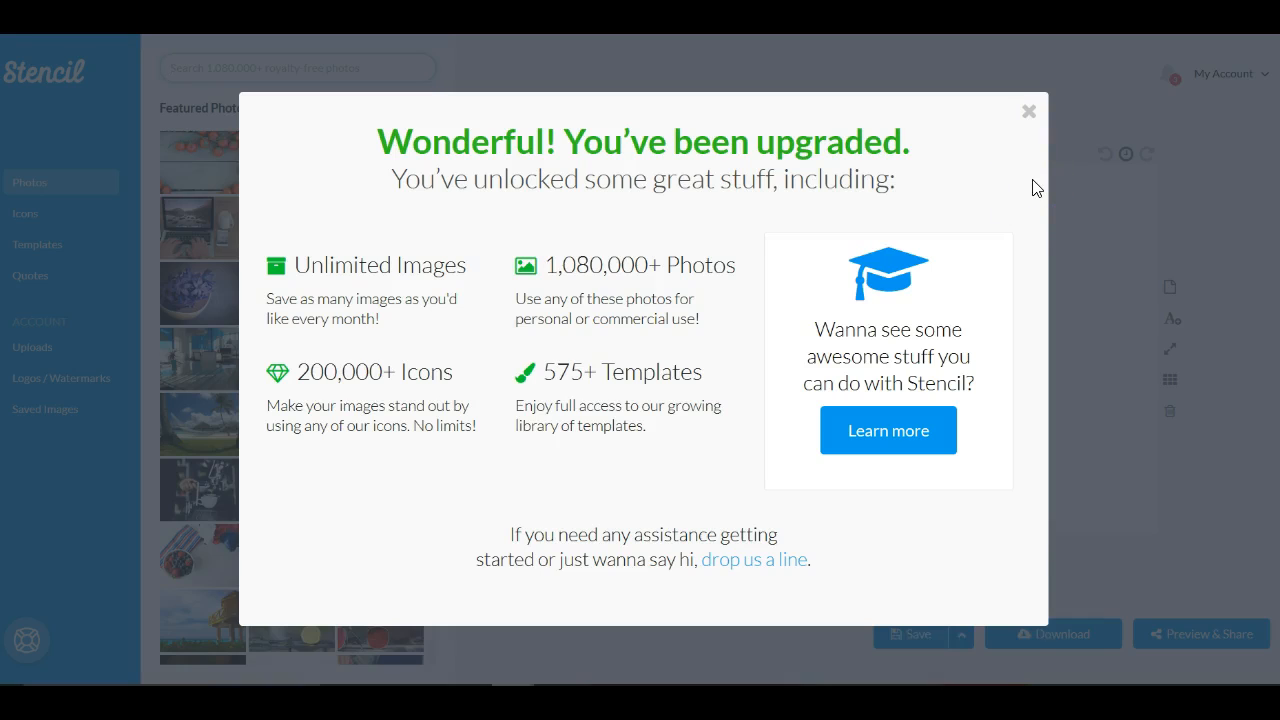
click(1029, 114)
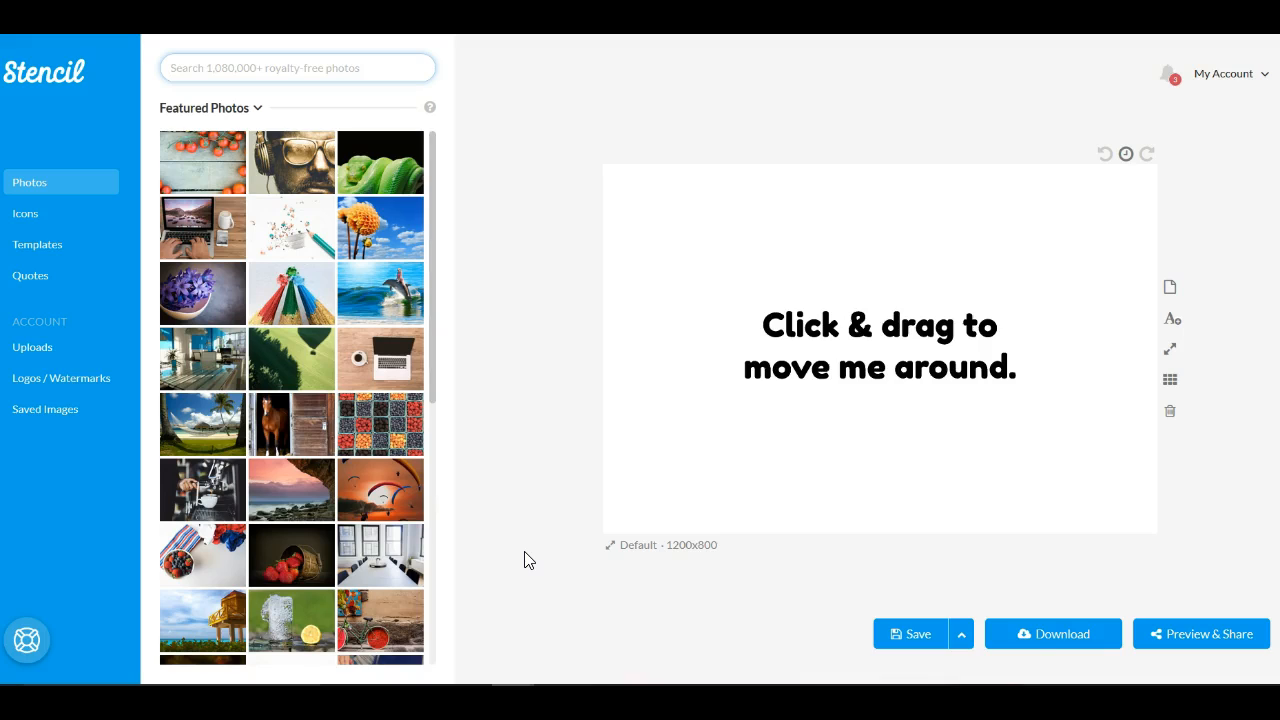
click(209, 634)
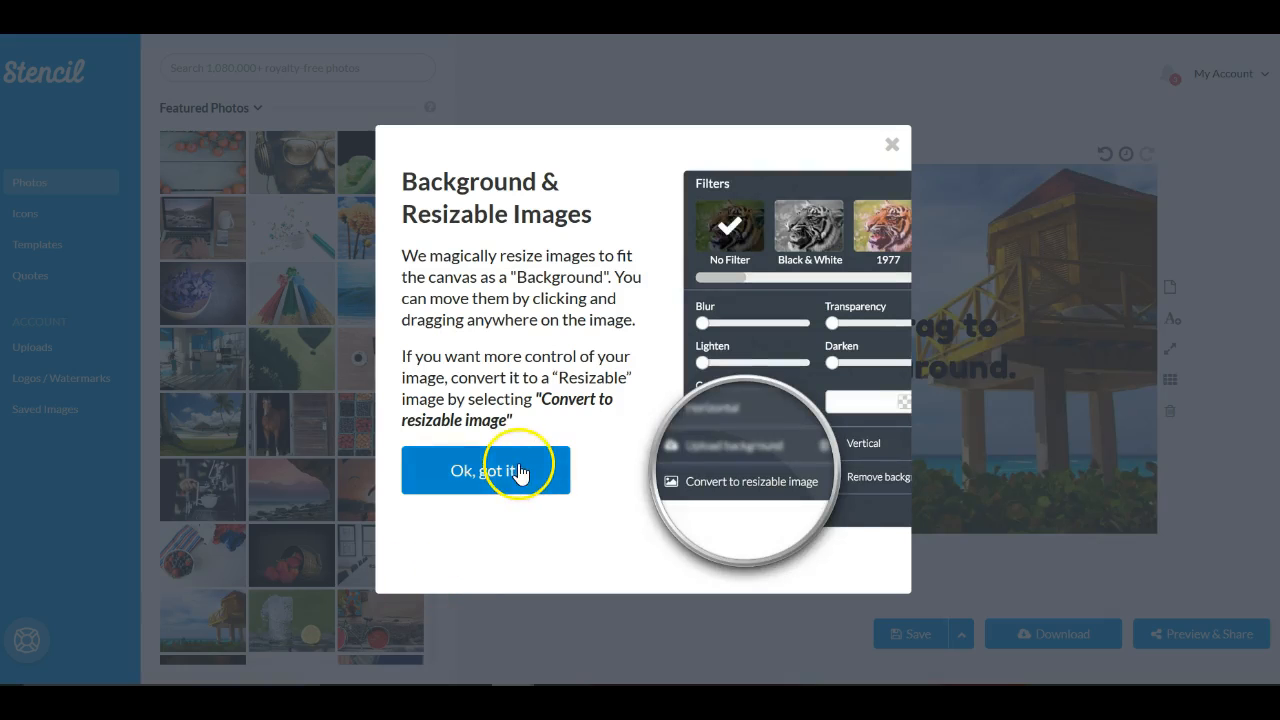
click(518, 467)
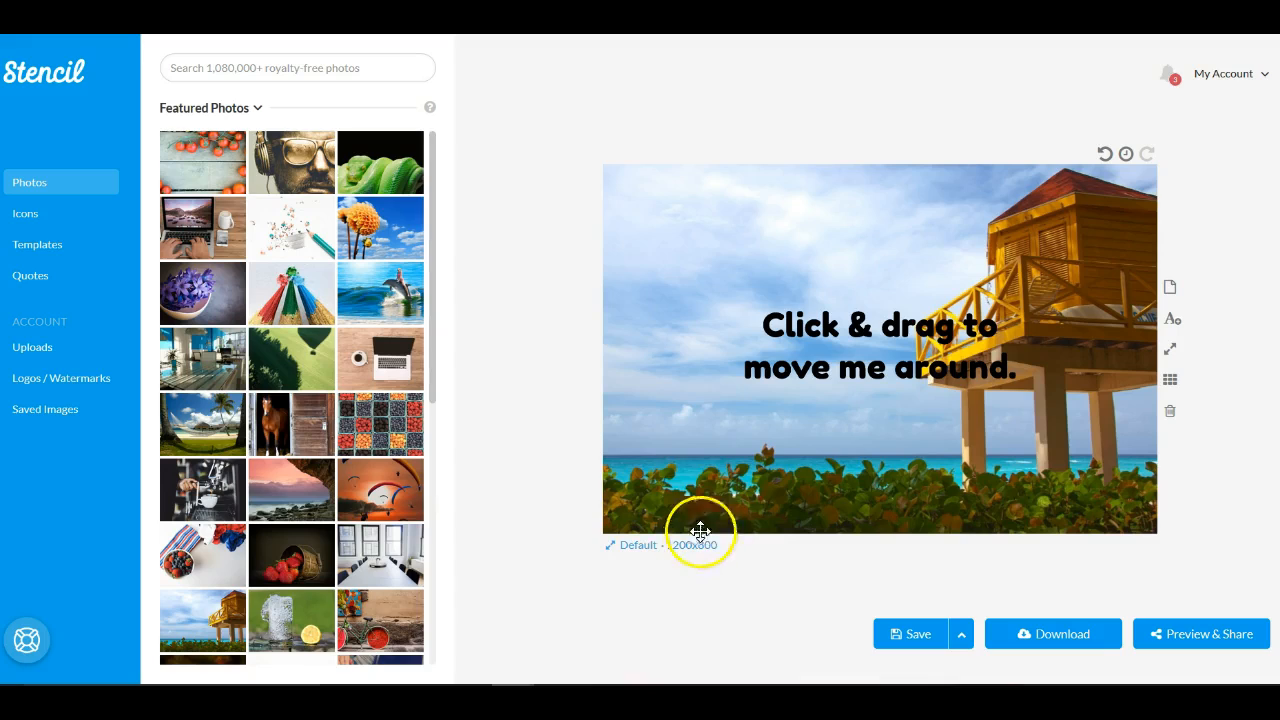
Browse the preset post sizes and resize the canvas to Blog Post Image (750x750)
click(610, 546)
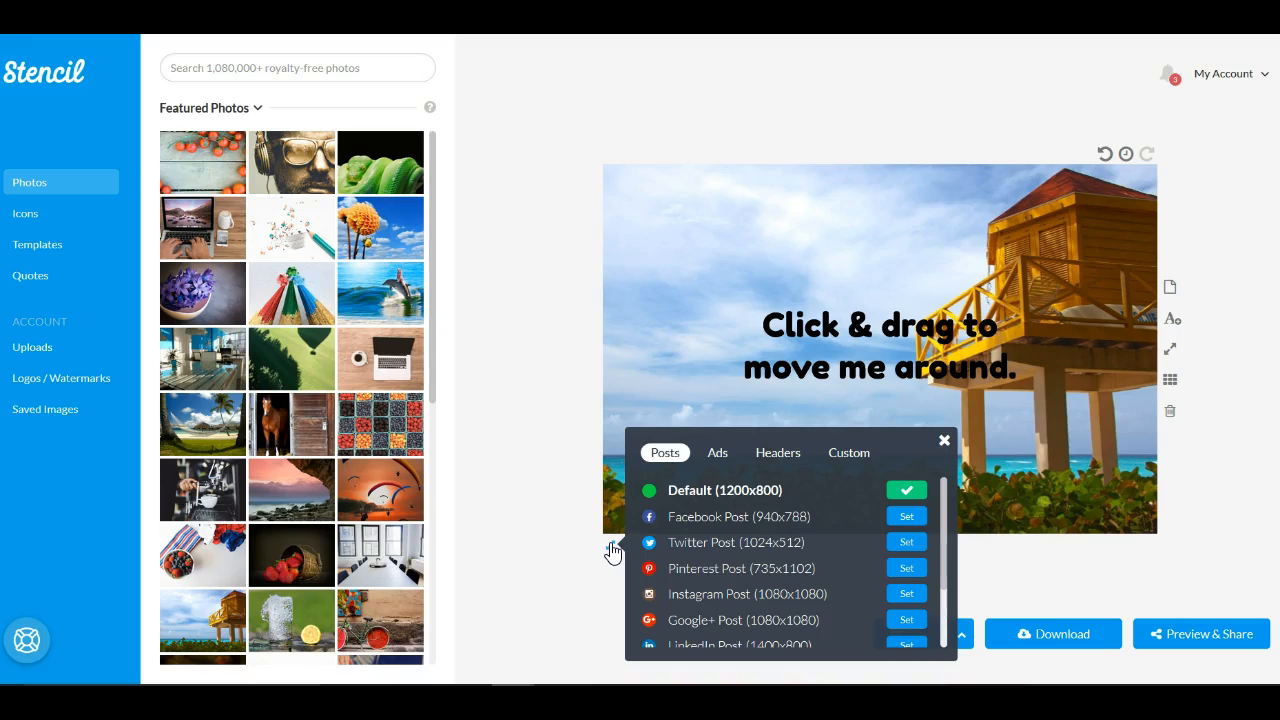
click(946, 500)
drag(946, 500, 946, 528)
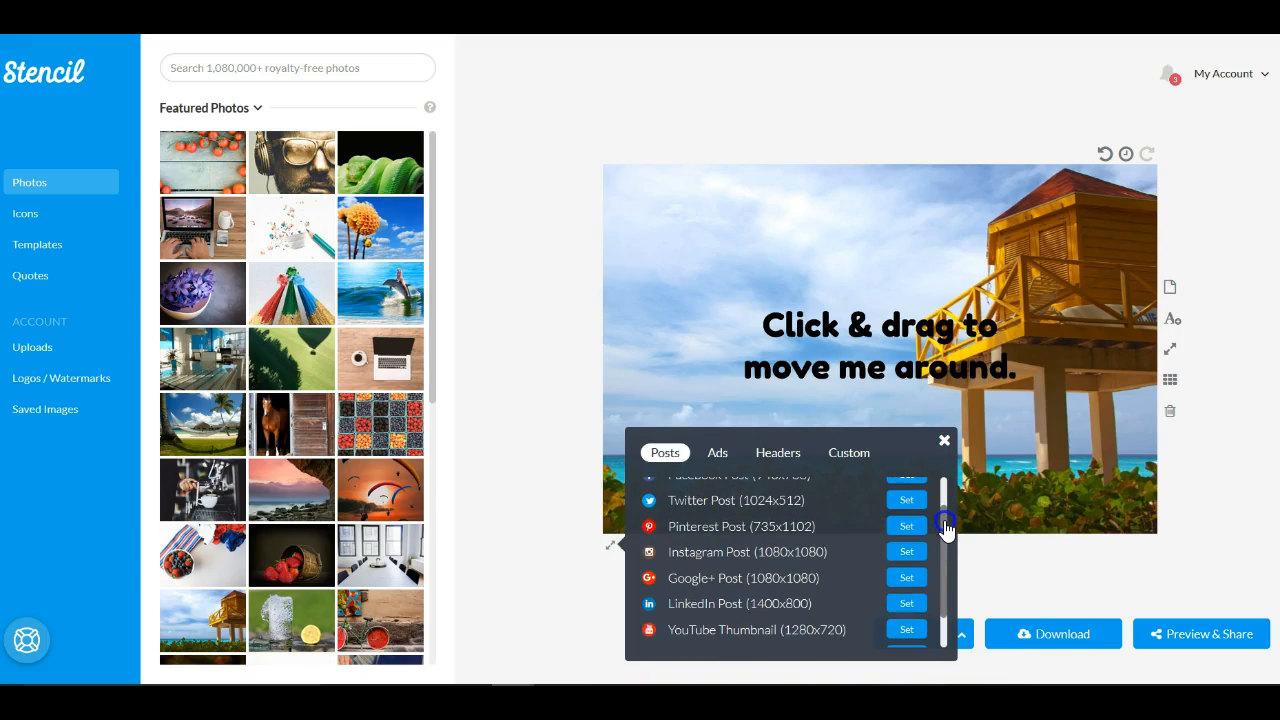
click(568, 582)
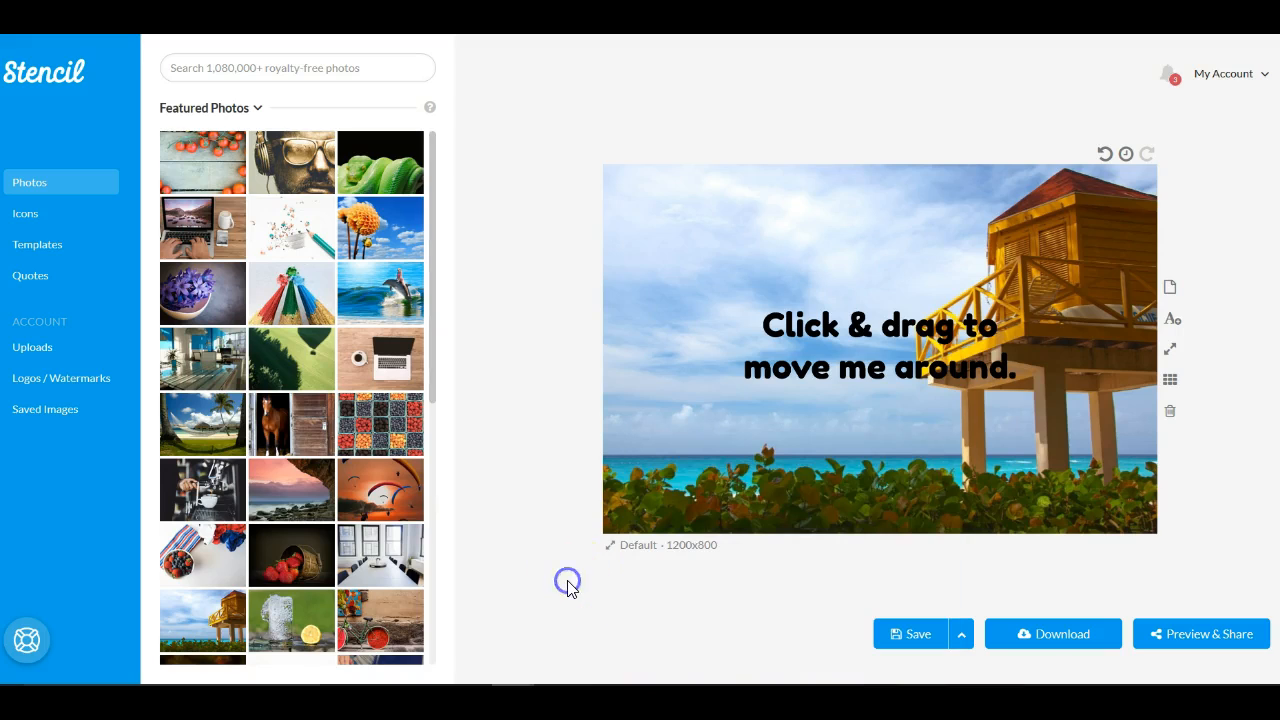
click(614, 548)
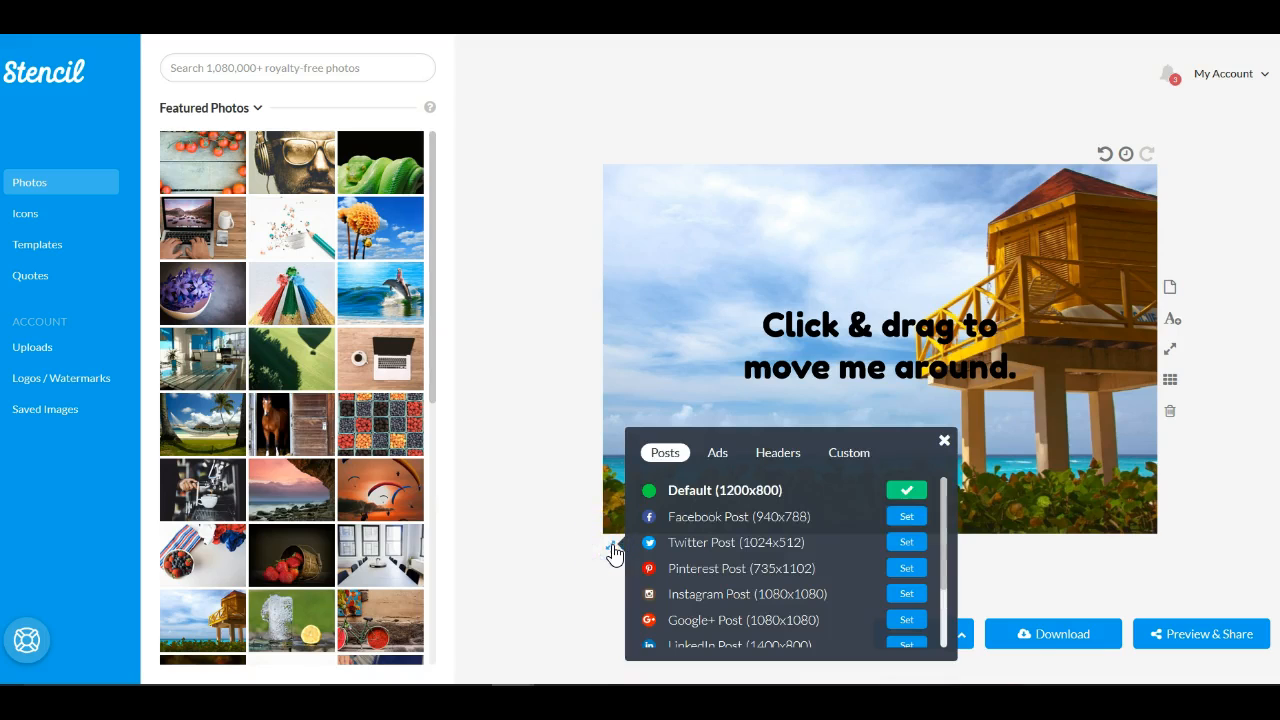
drag(944, 534, 948, 607)
click(907, 636)
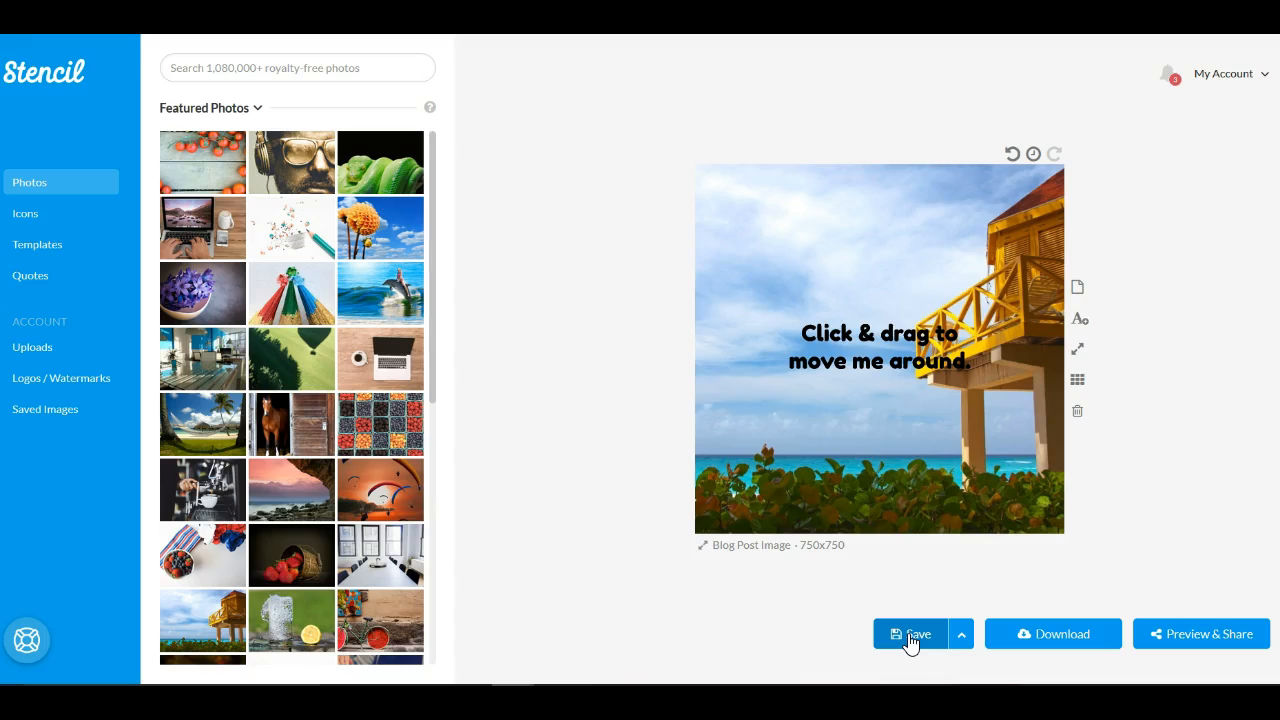
Try the Pinterest Post (735x1102) canvas size, and switch the canvas to Facebook Post (940x788)
click(703, 545)
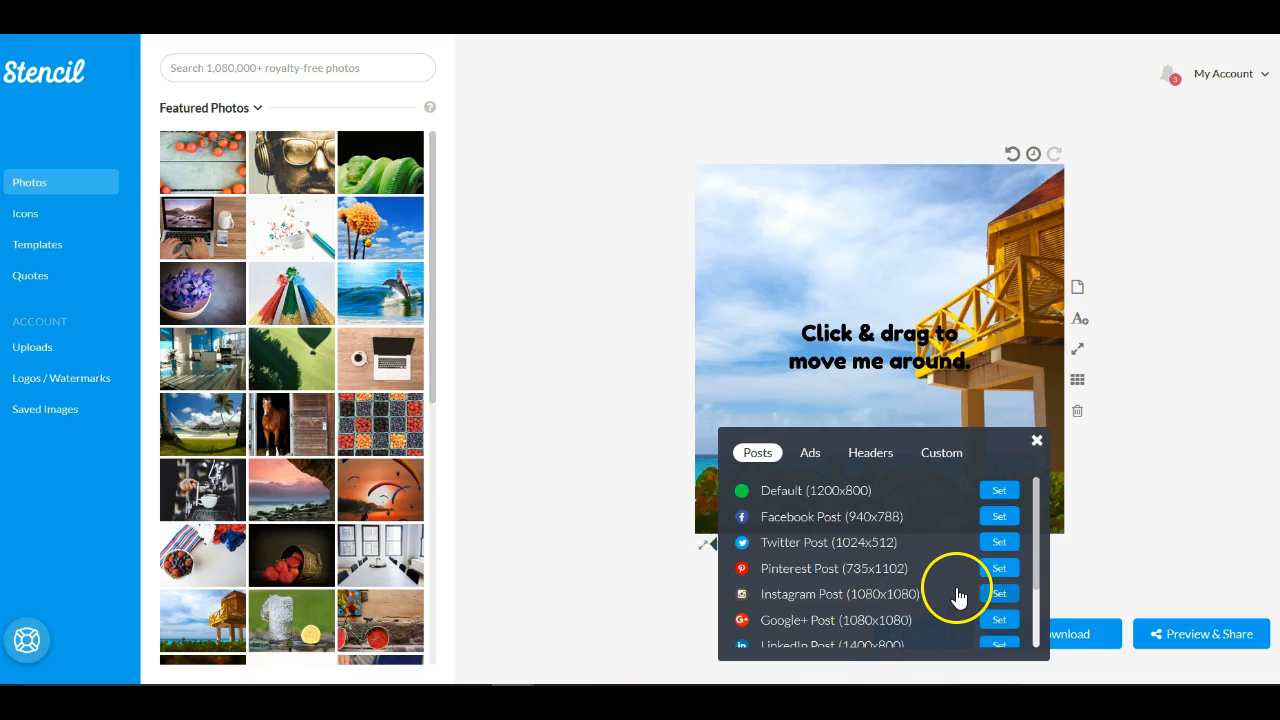
click(996, 570)
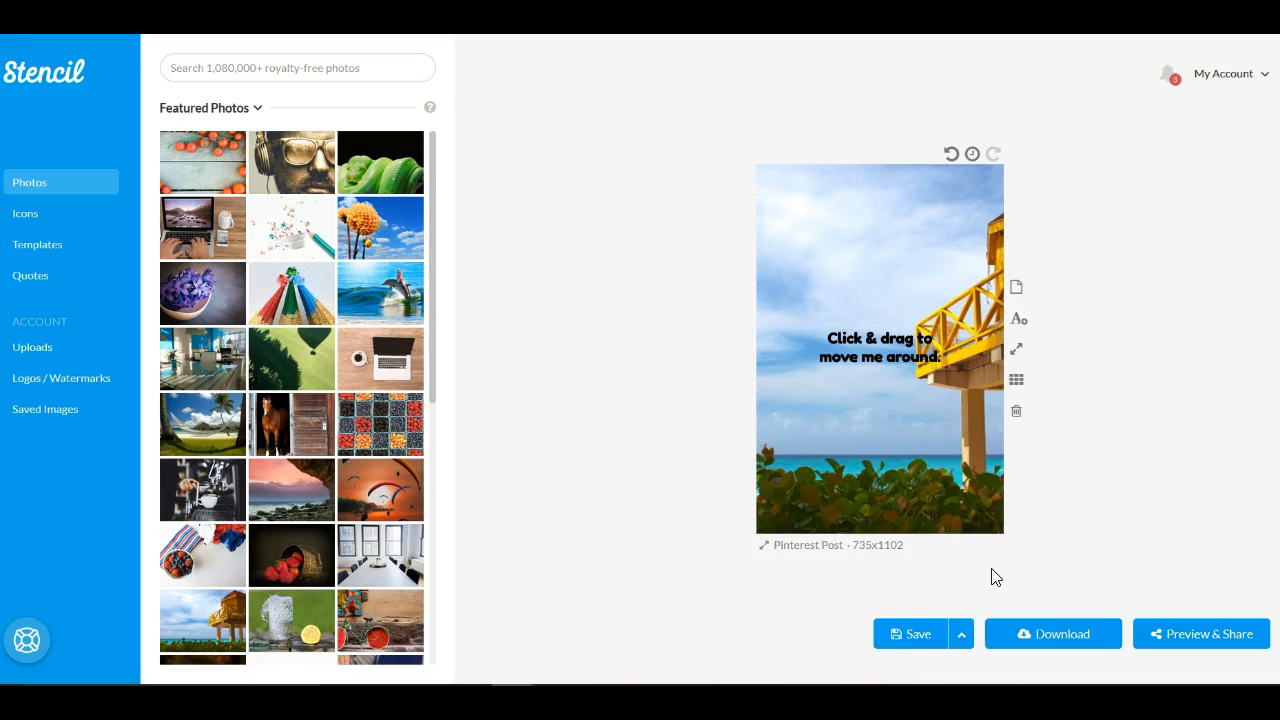
click(763, 546)
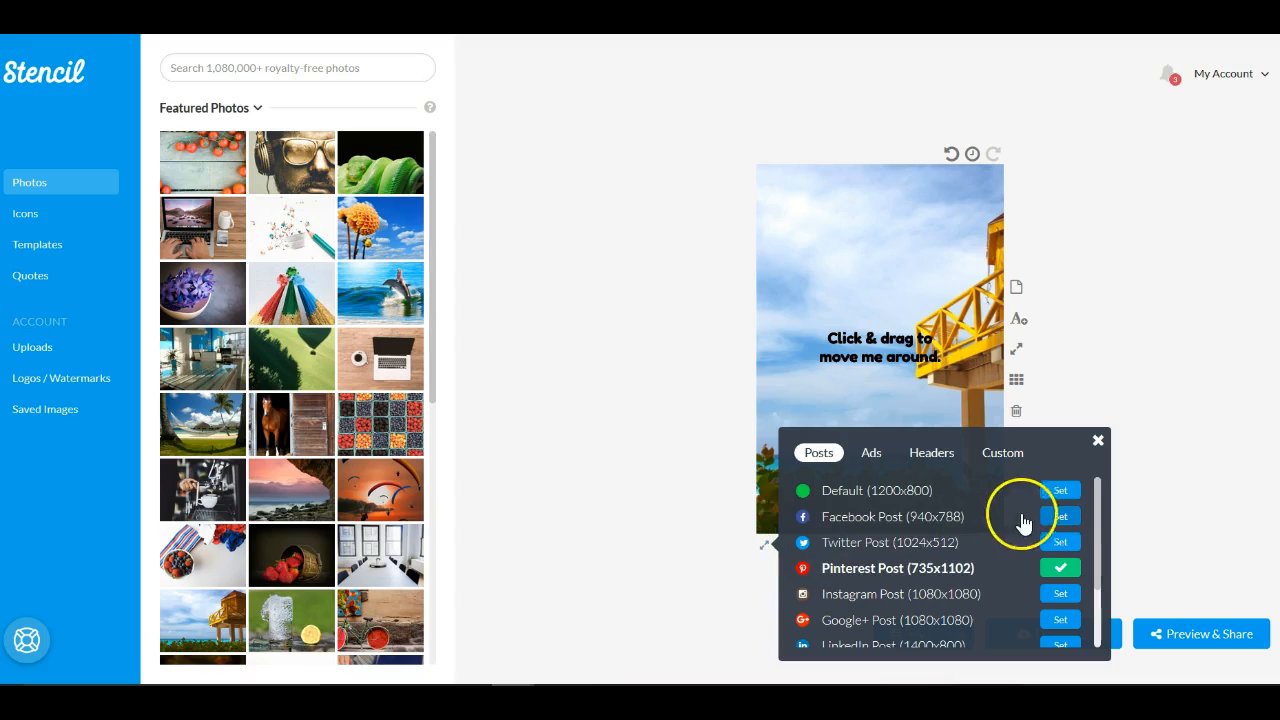
click(1059, 519)
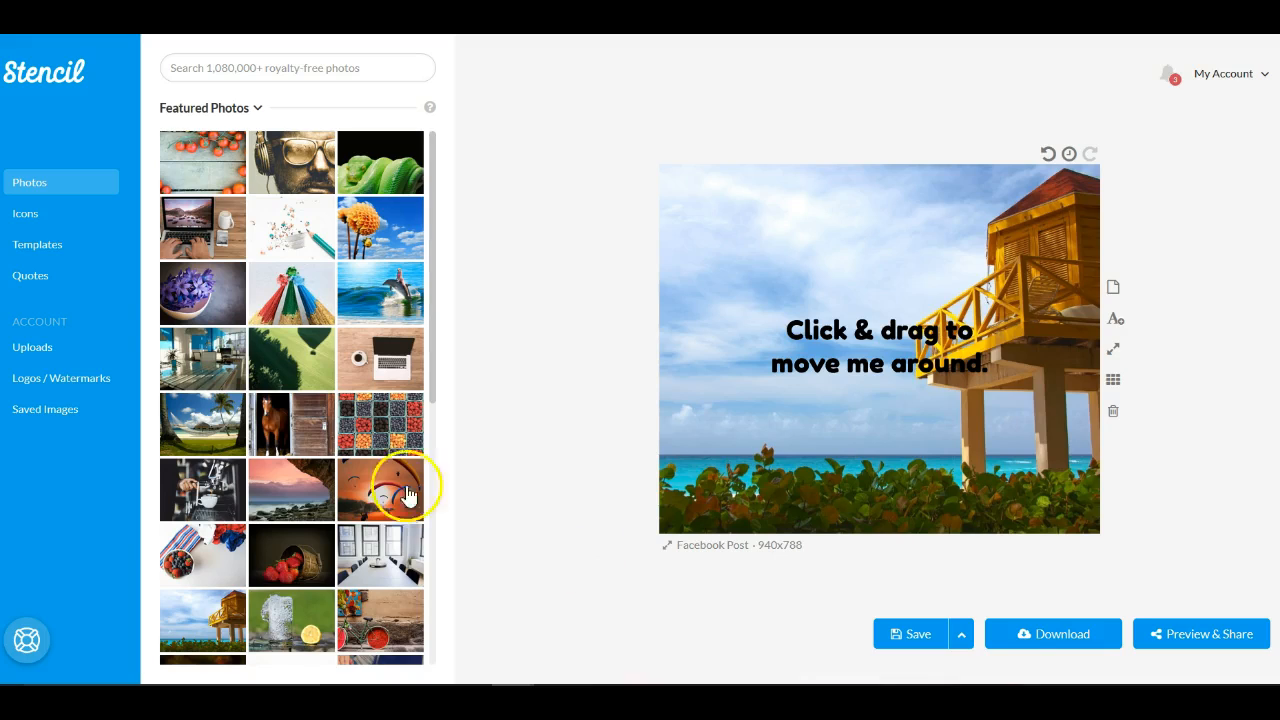
Browse the featured icons and search the icon library for "soccer"
click(35, 216)
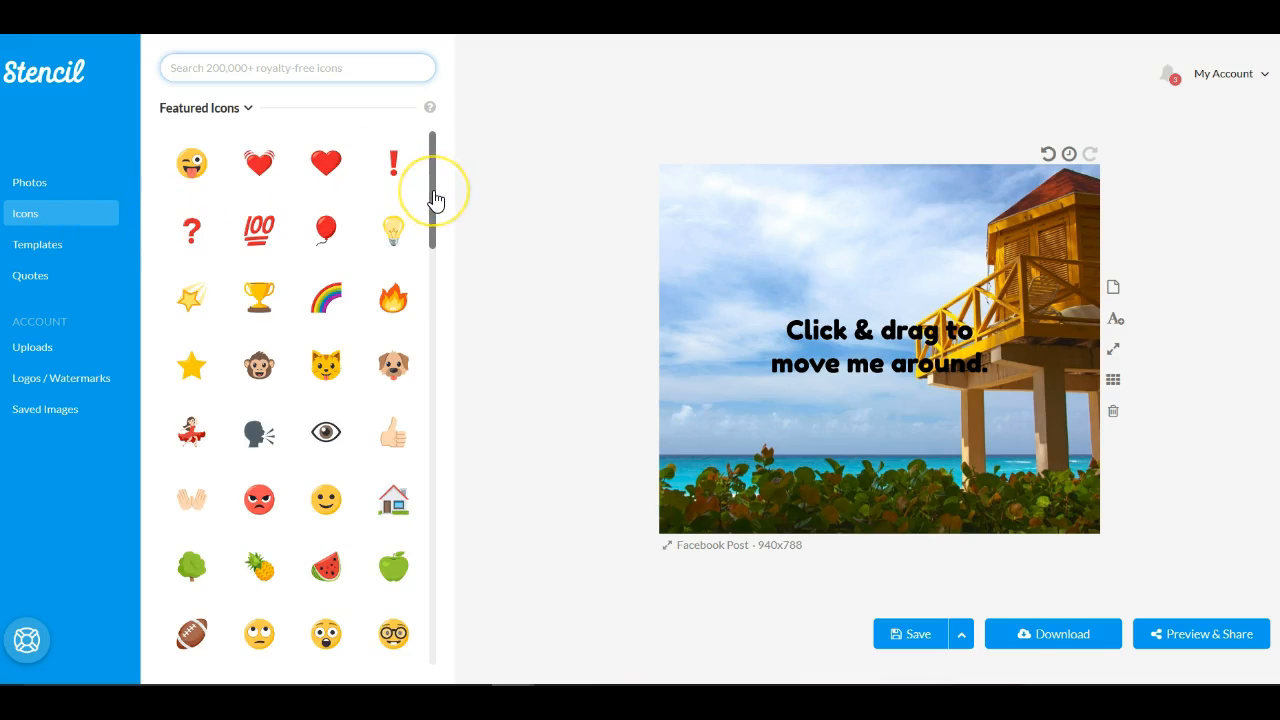
drag(433, 193, 435, 140)
click(207, 65)
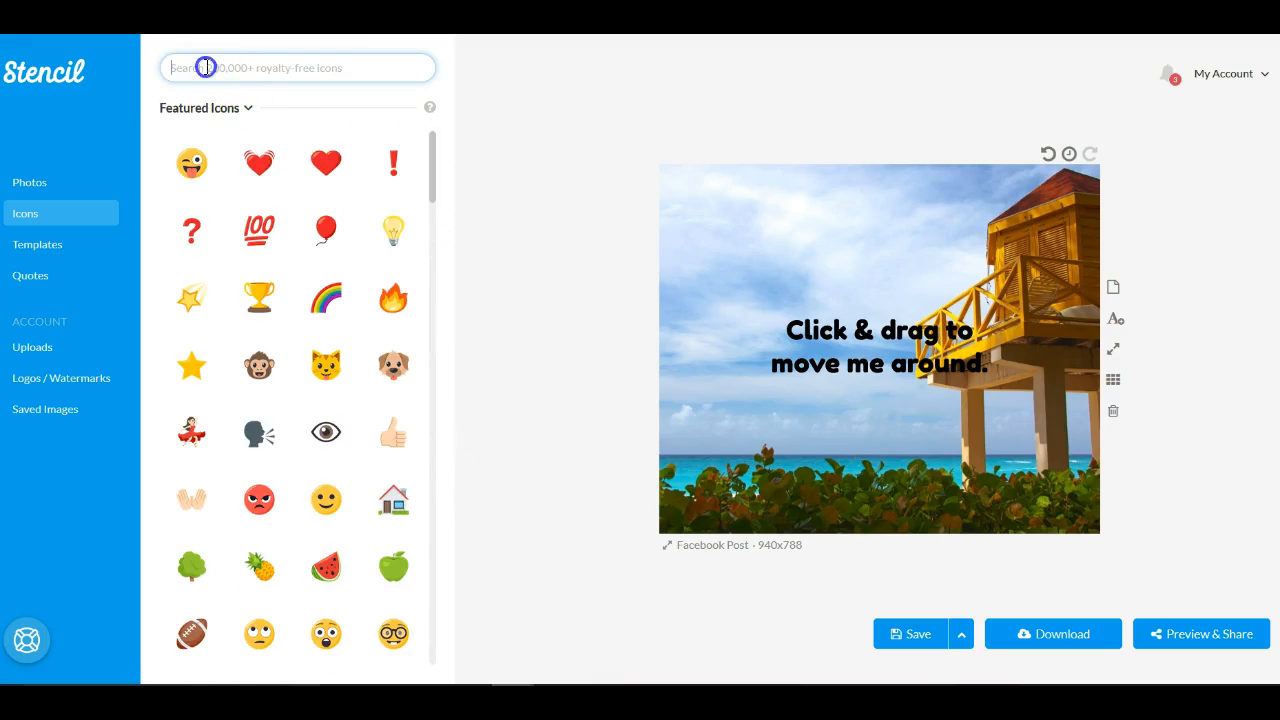
text(soc)
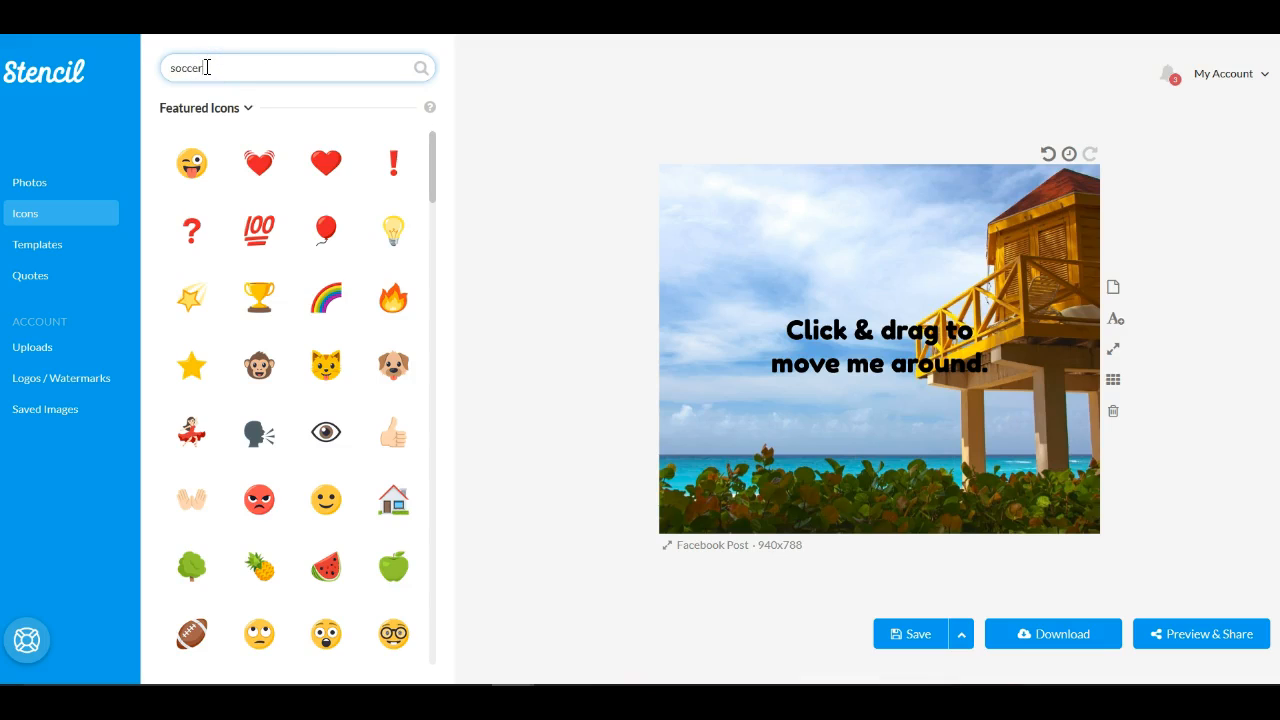
text(cer)
key(Return)
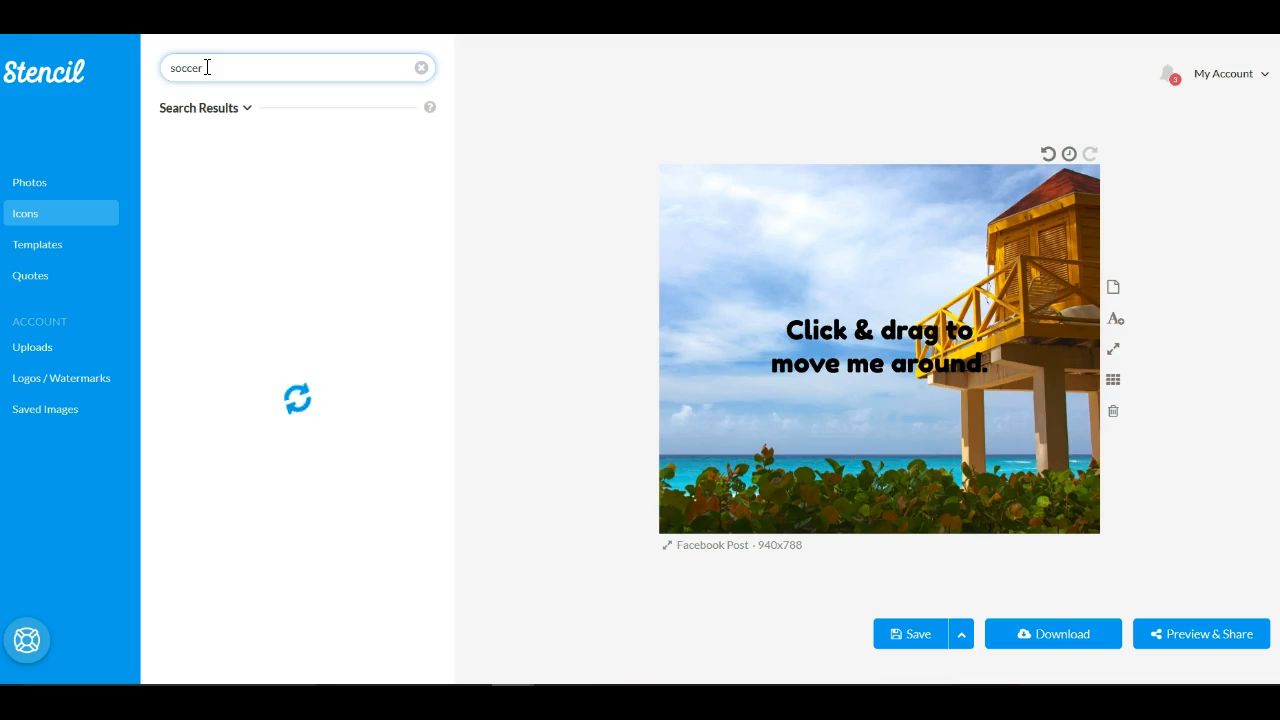
click(218, 68)
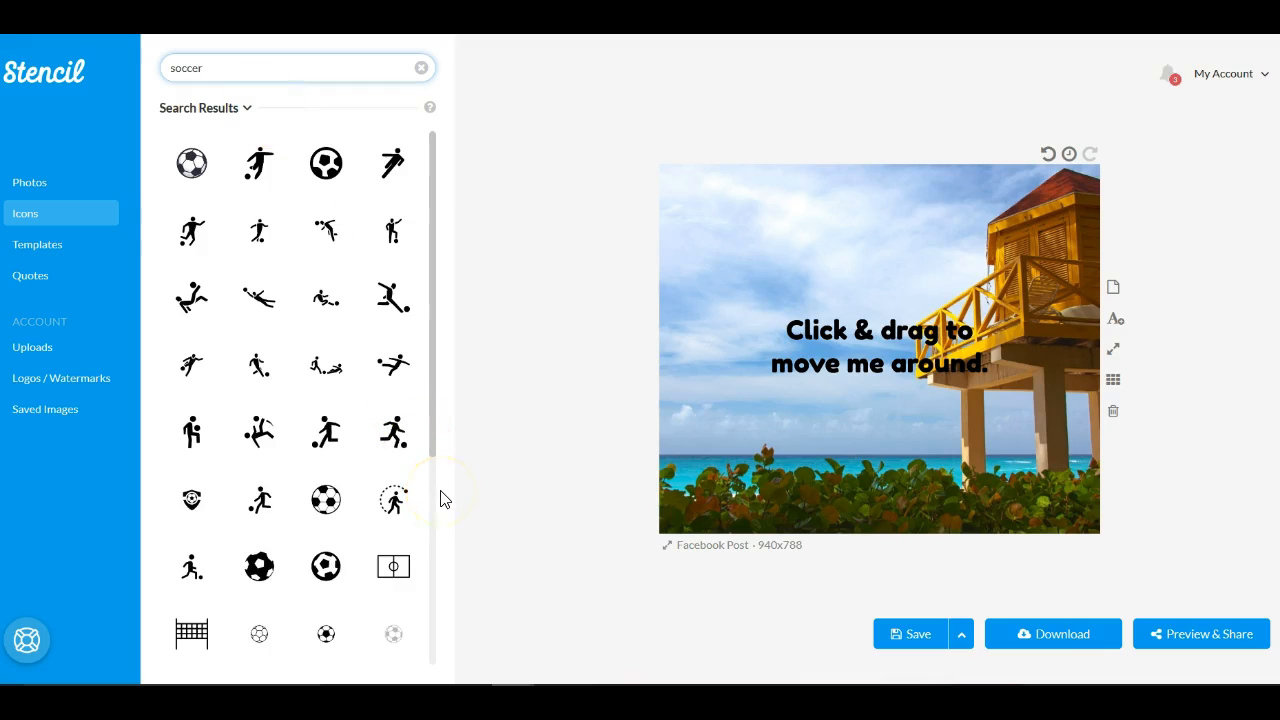
Apply the featured "Beach Day!" template and resize its canvas to Twitter Post (1024x512)
click(50, 248)
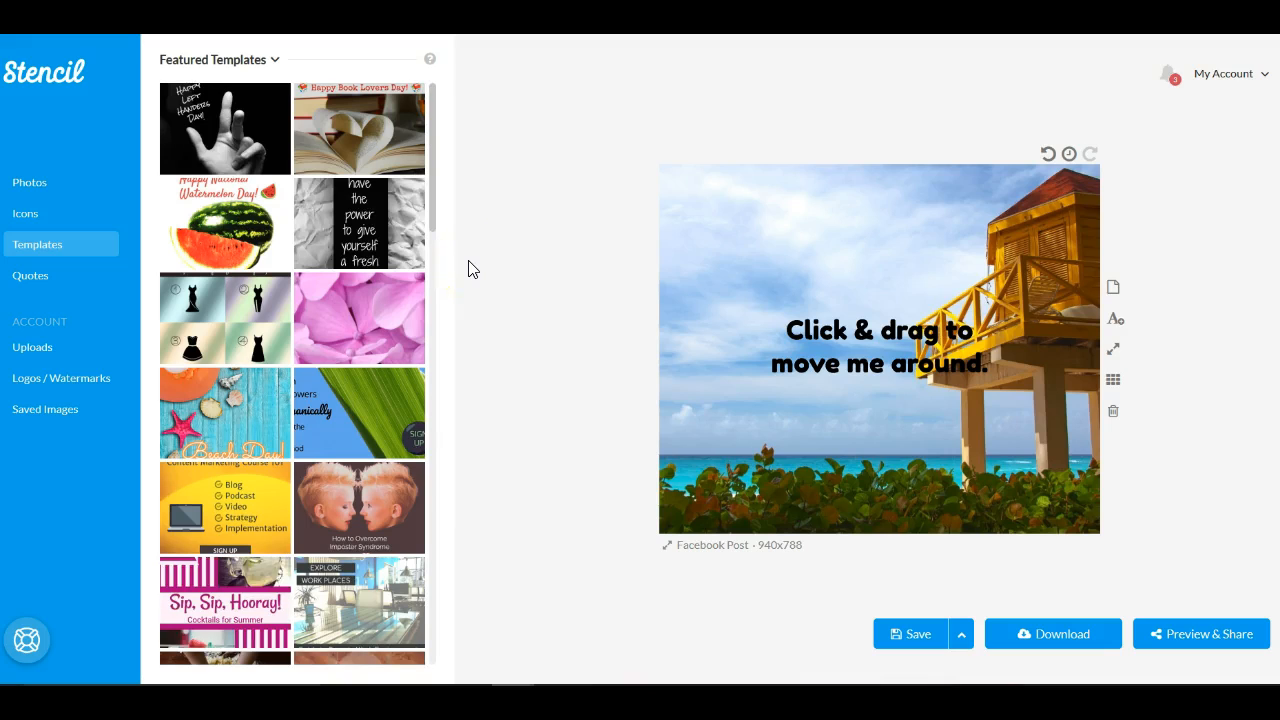
click(231, 428)
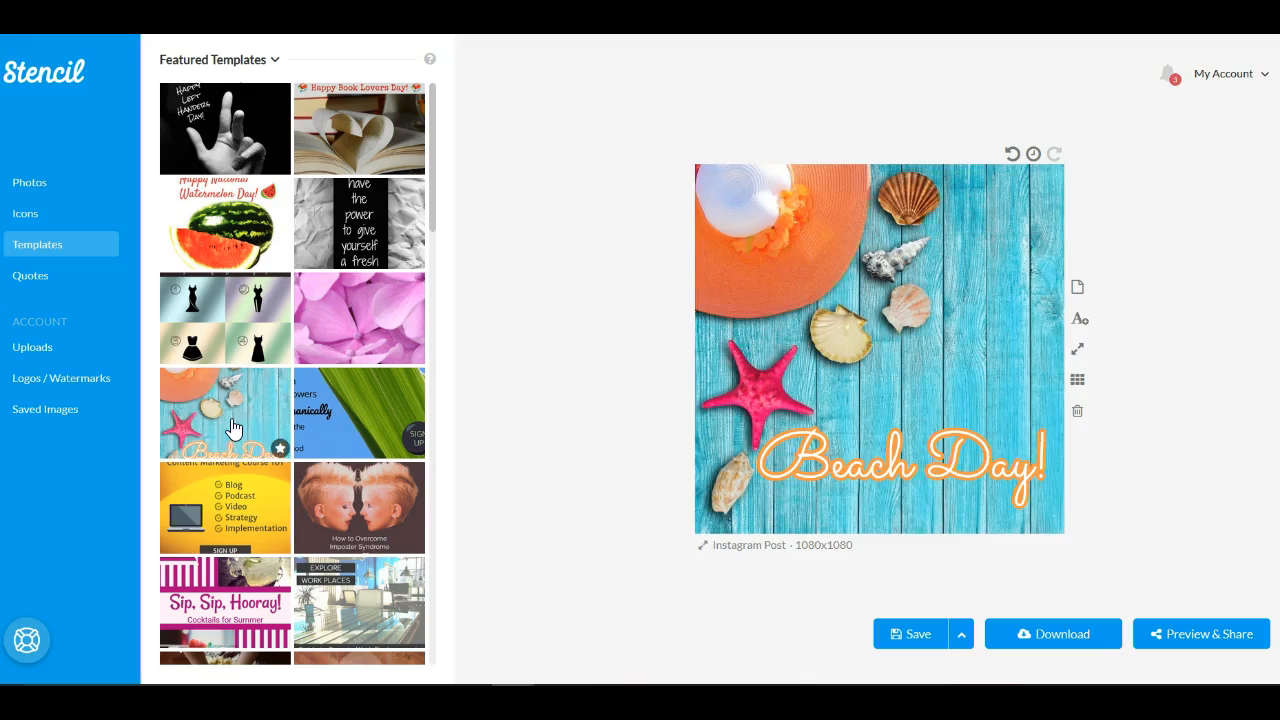
click(705, 548)
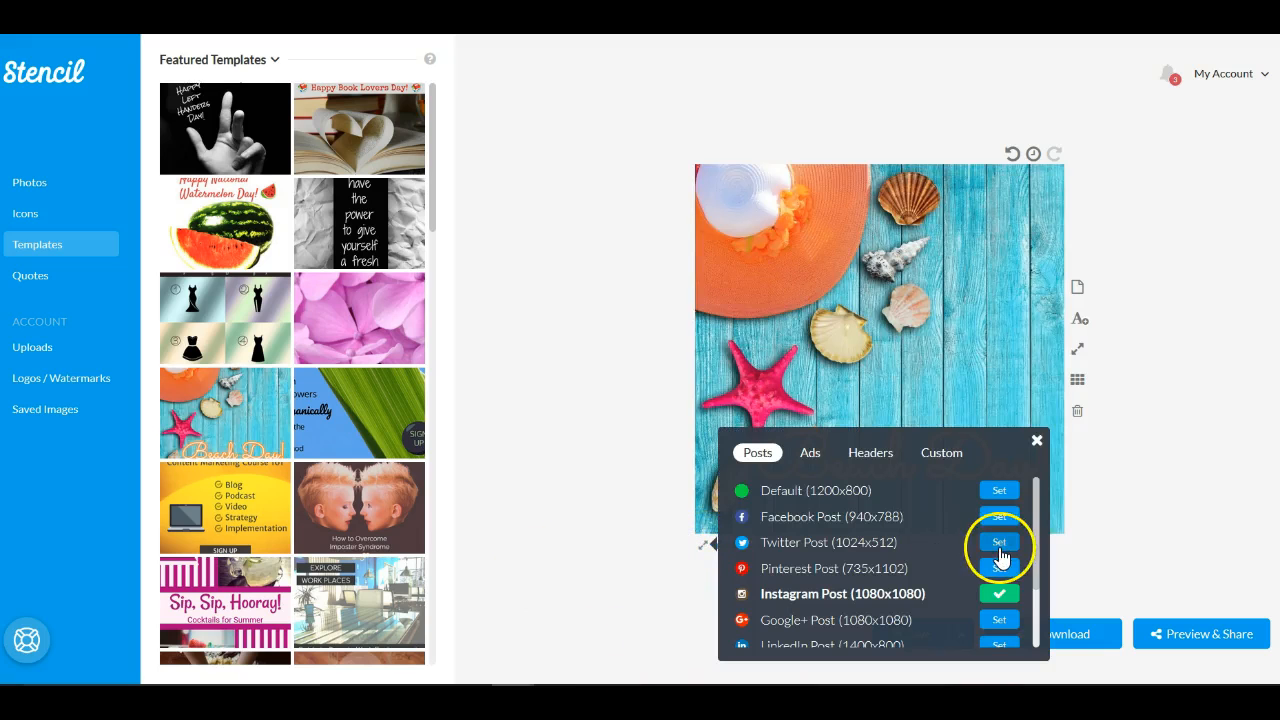
click(1042, 608)
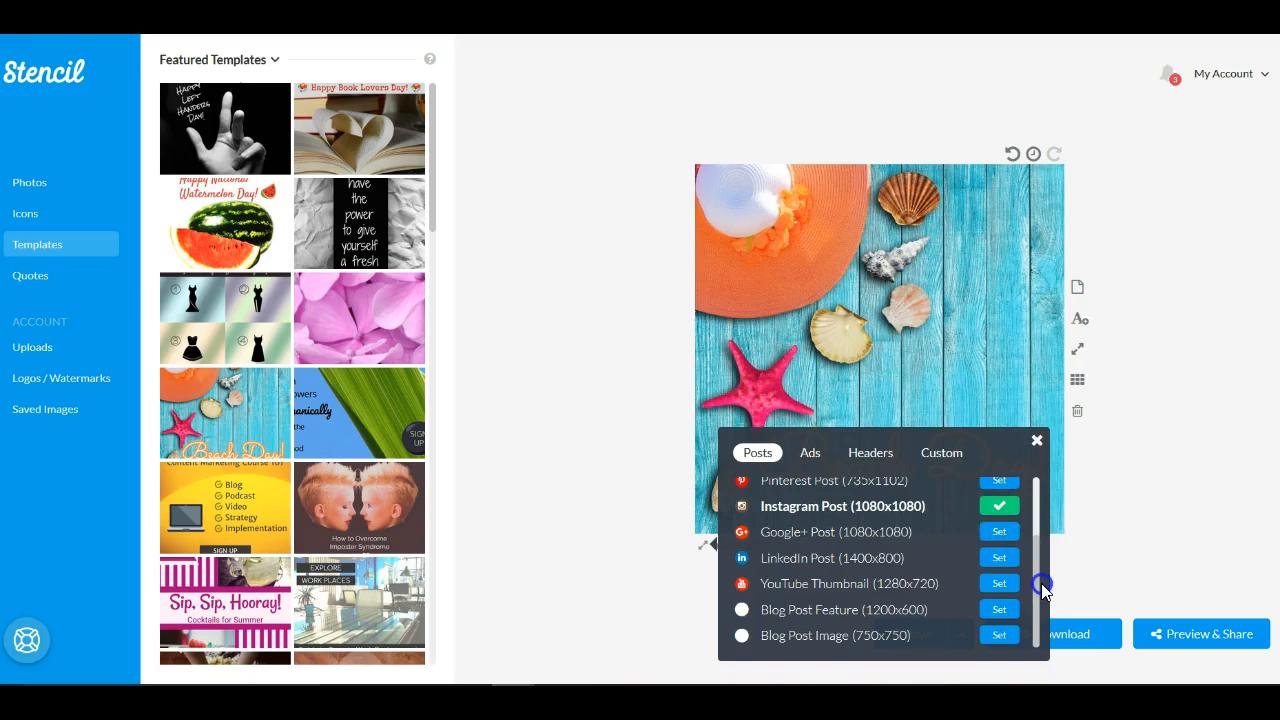
click(1040, 522)
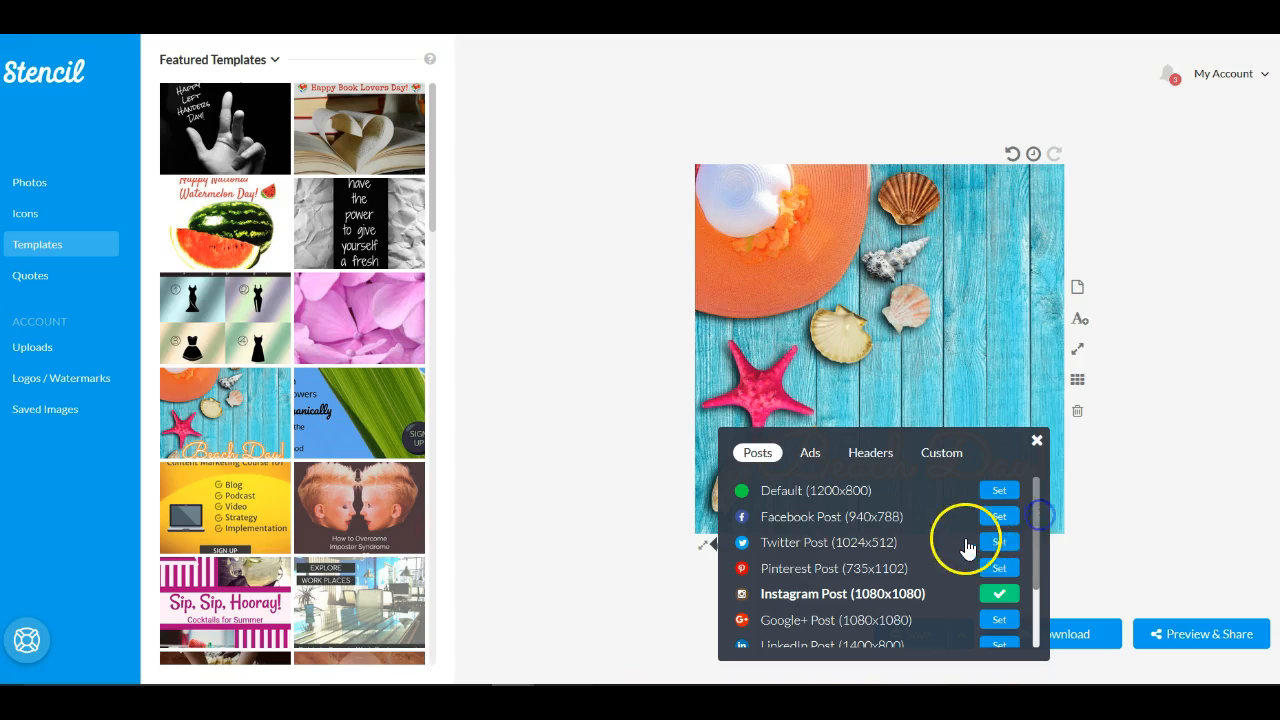
click(996, 542)
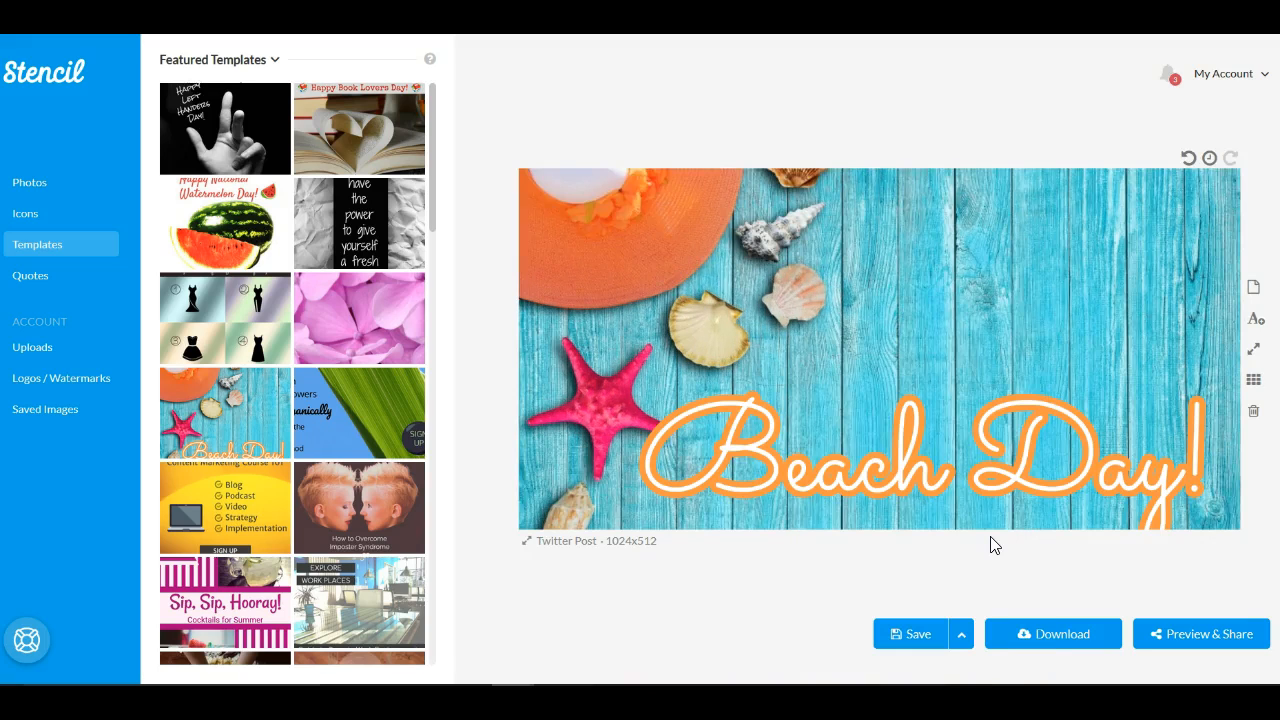
click(913, 555)
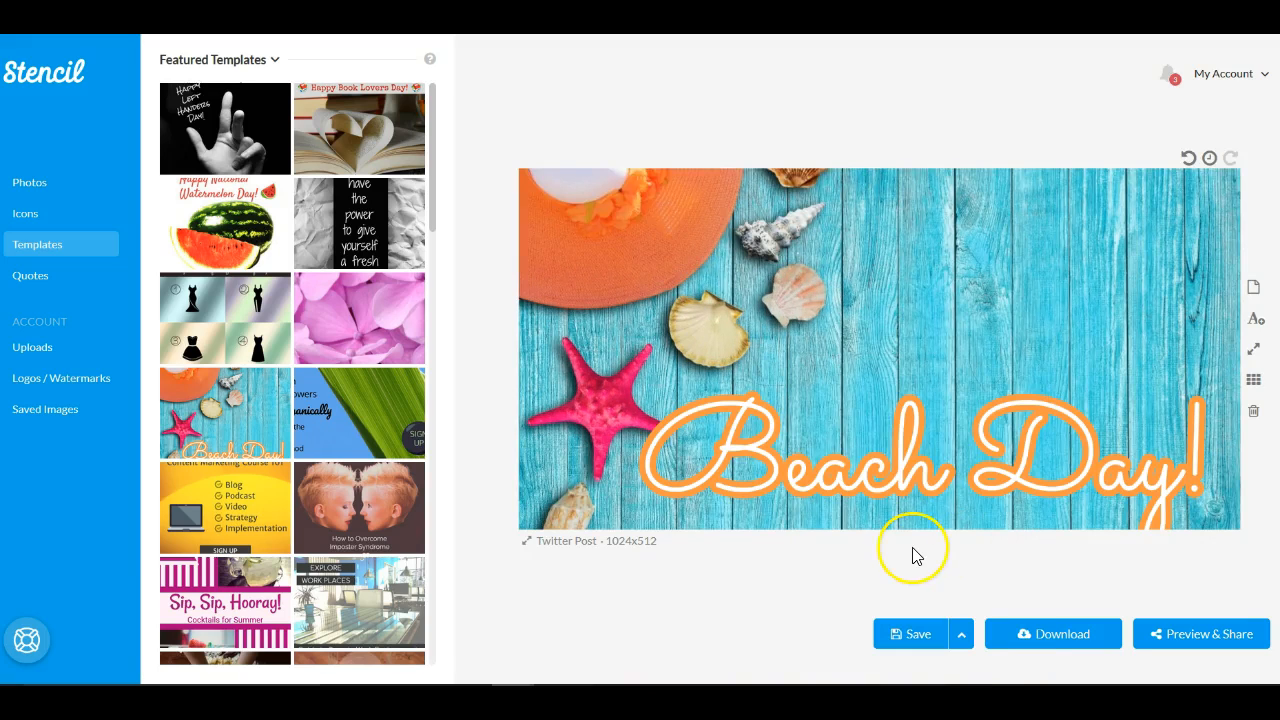
Preview the Beach Day design as a Facebook post in the desktop and mobile views, and close the preview
click(1200, 636)
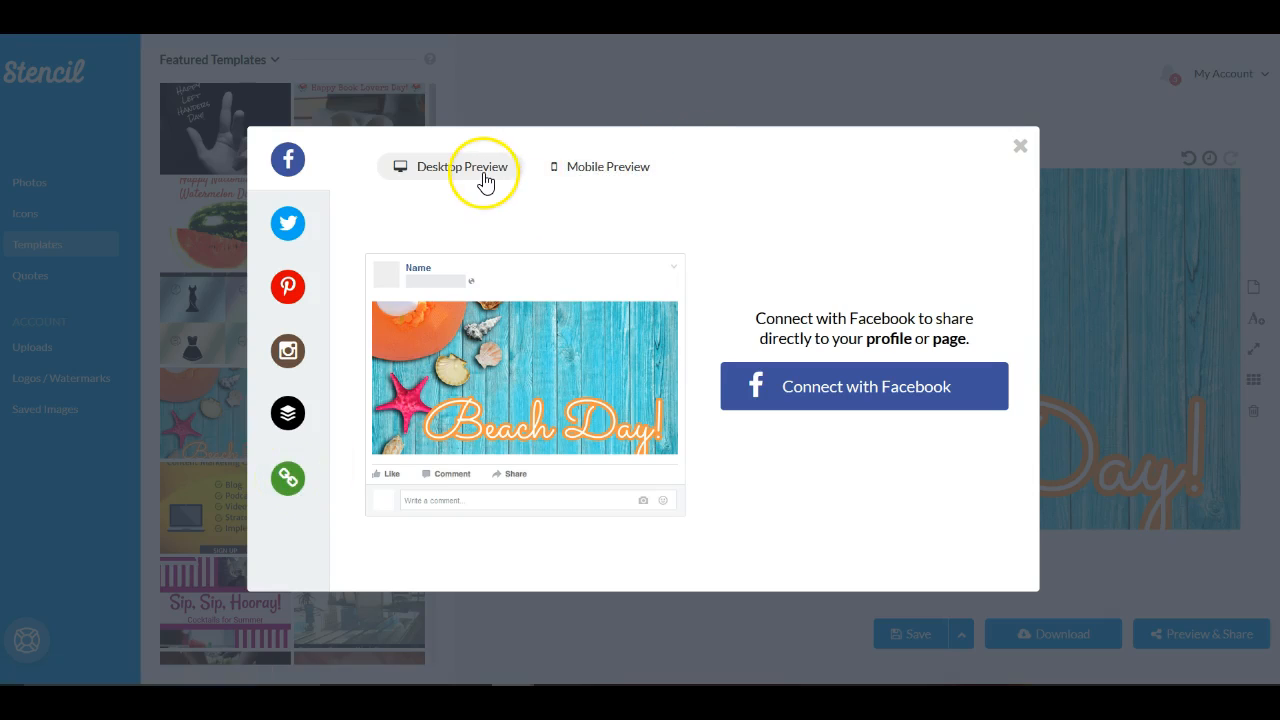
click(606, 170)
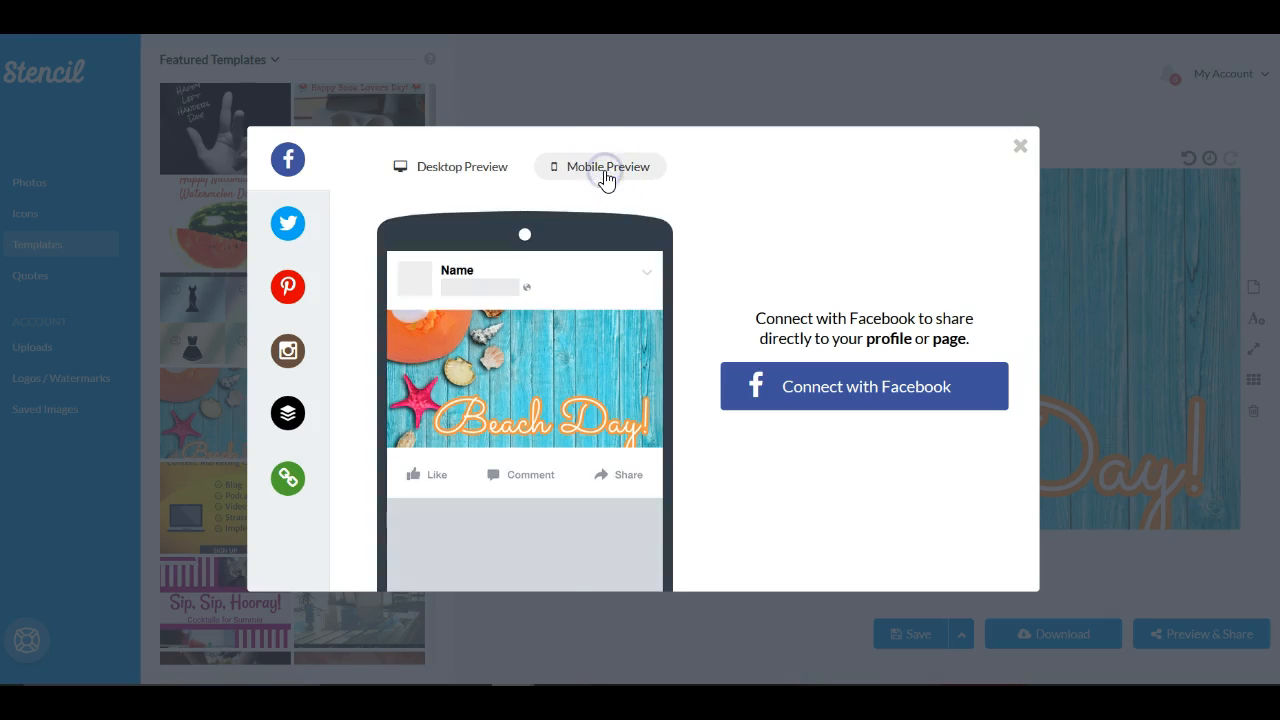
click(1020, 148)
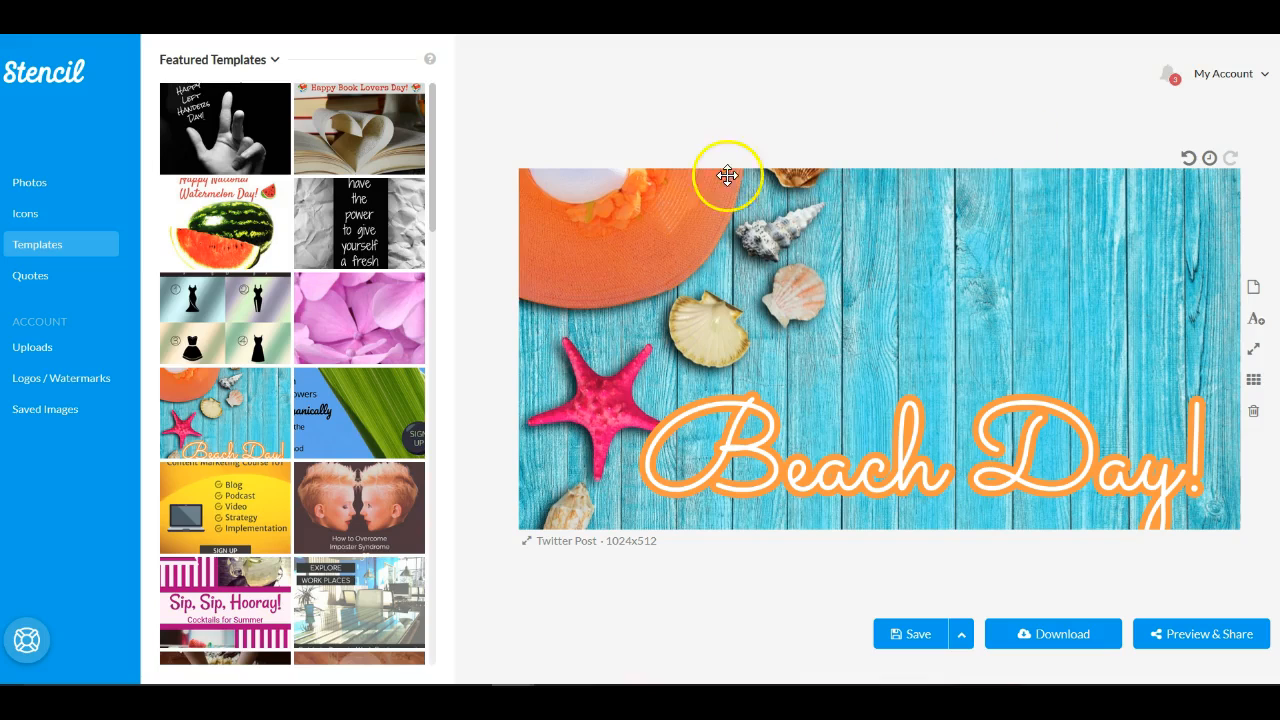
Add the featured quote "The best way to predict your future is to create it" to the Beach Day design
click(36, 282)
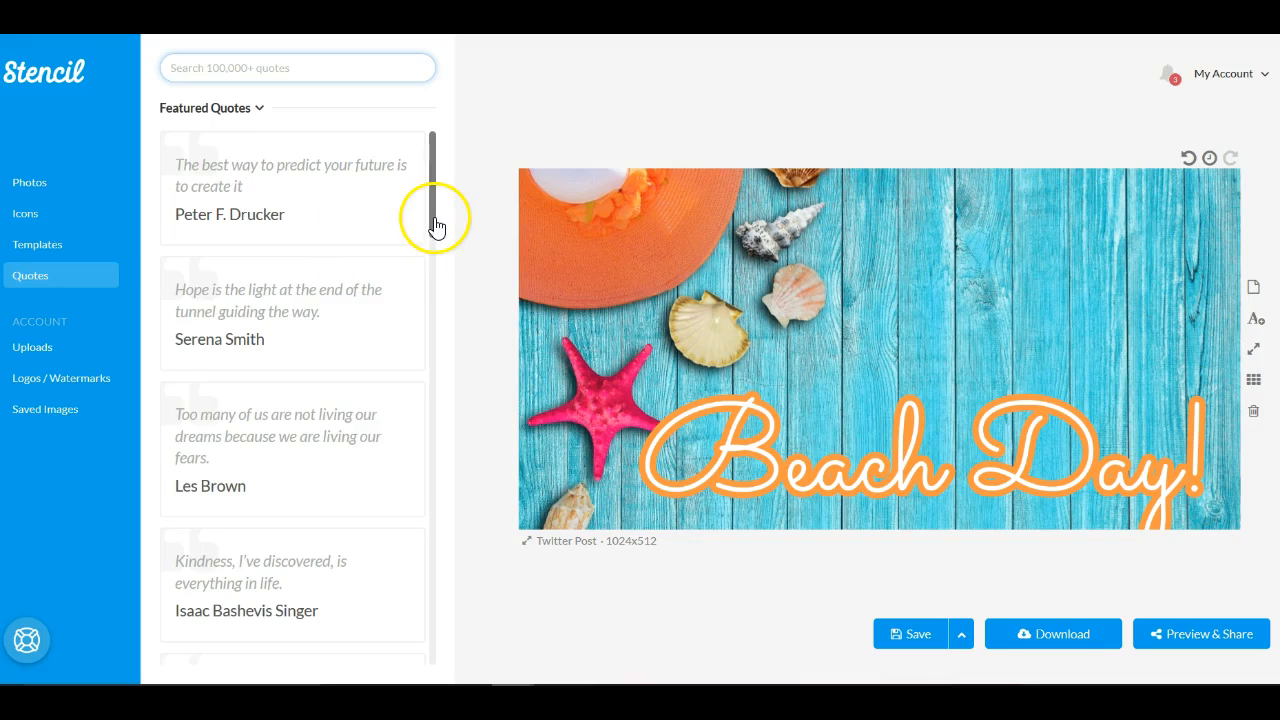
click(714, 206)
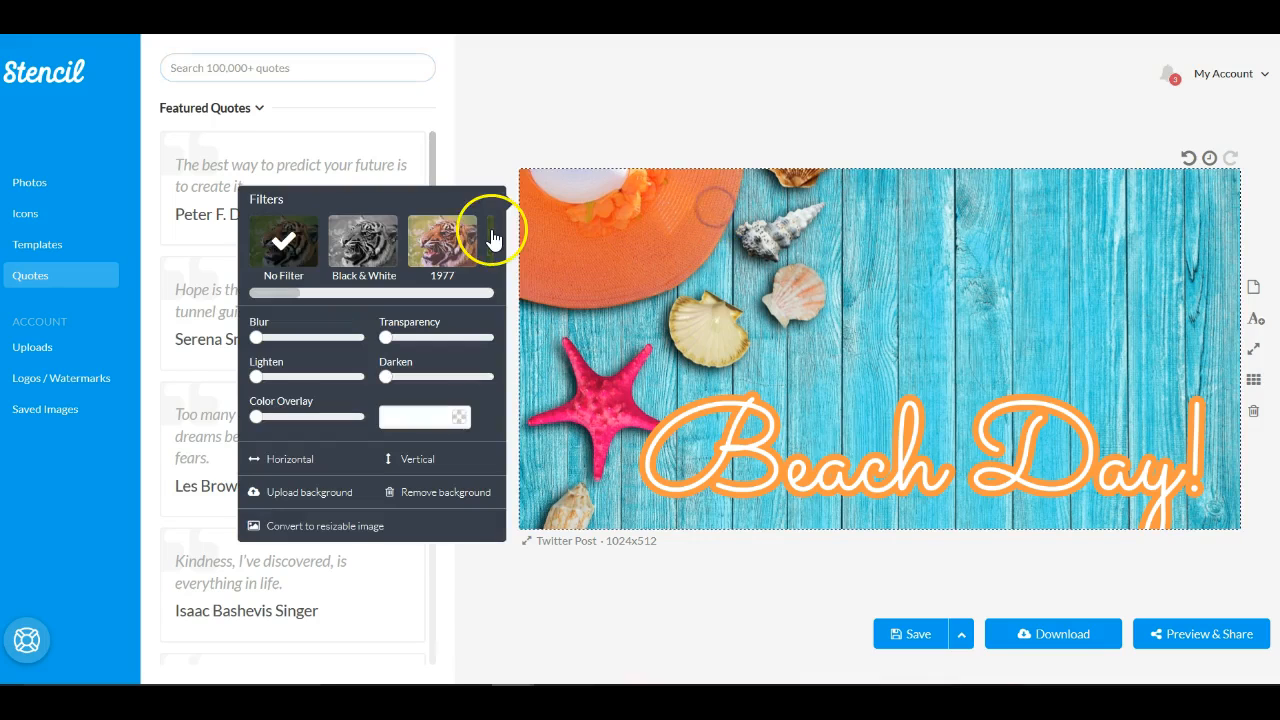
click(606, 134)
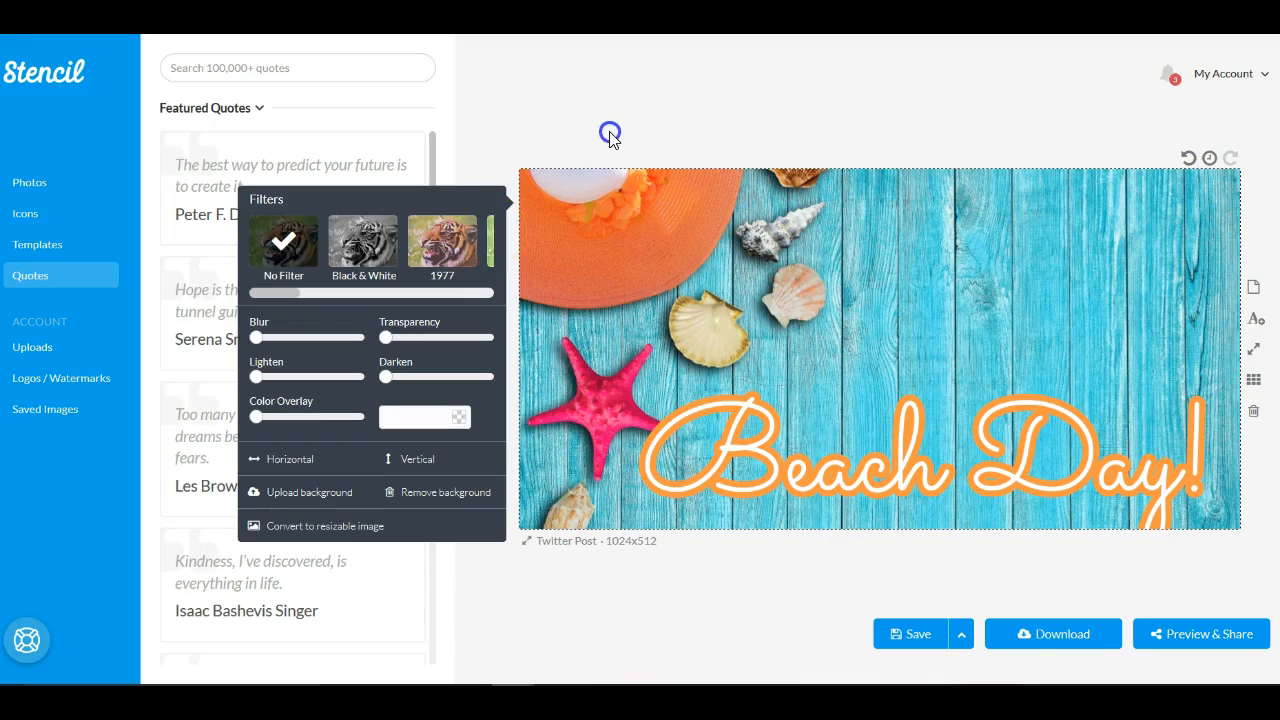
click(255, 176)
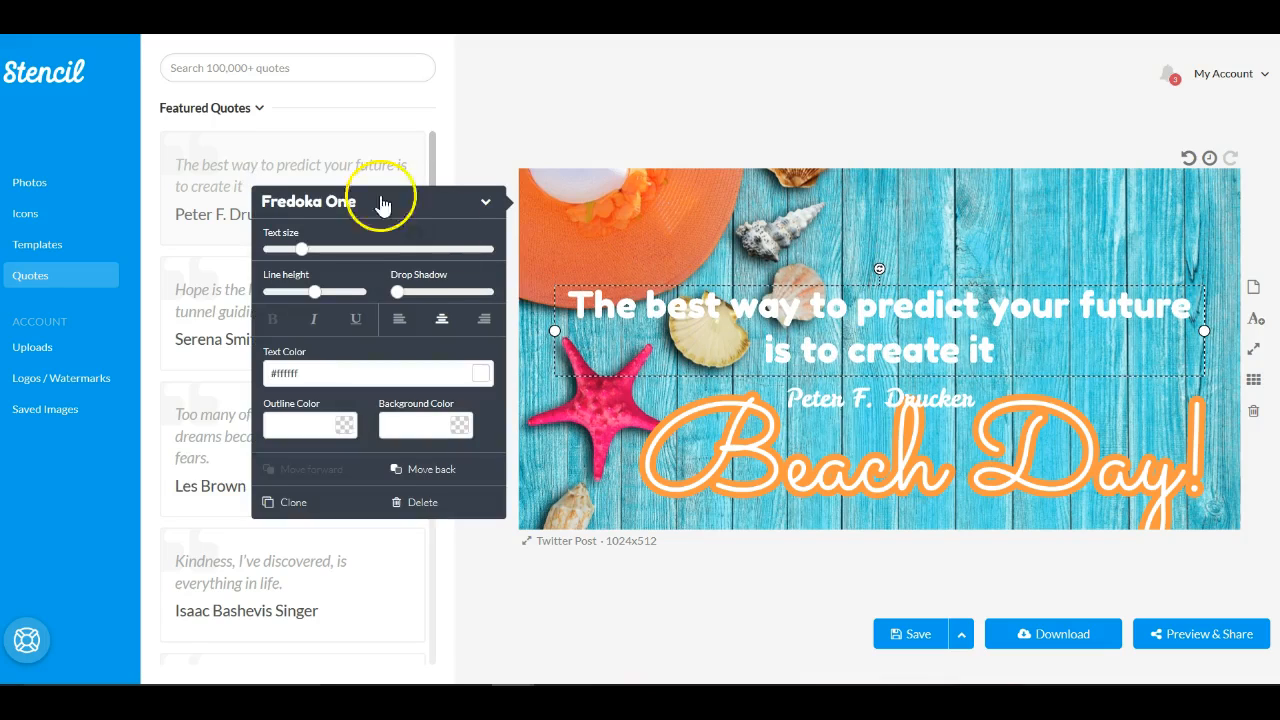
Narrow the quote's text box from its left edge so that "future" wraps onto the second line
click(833, 398)
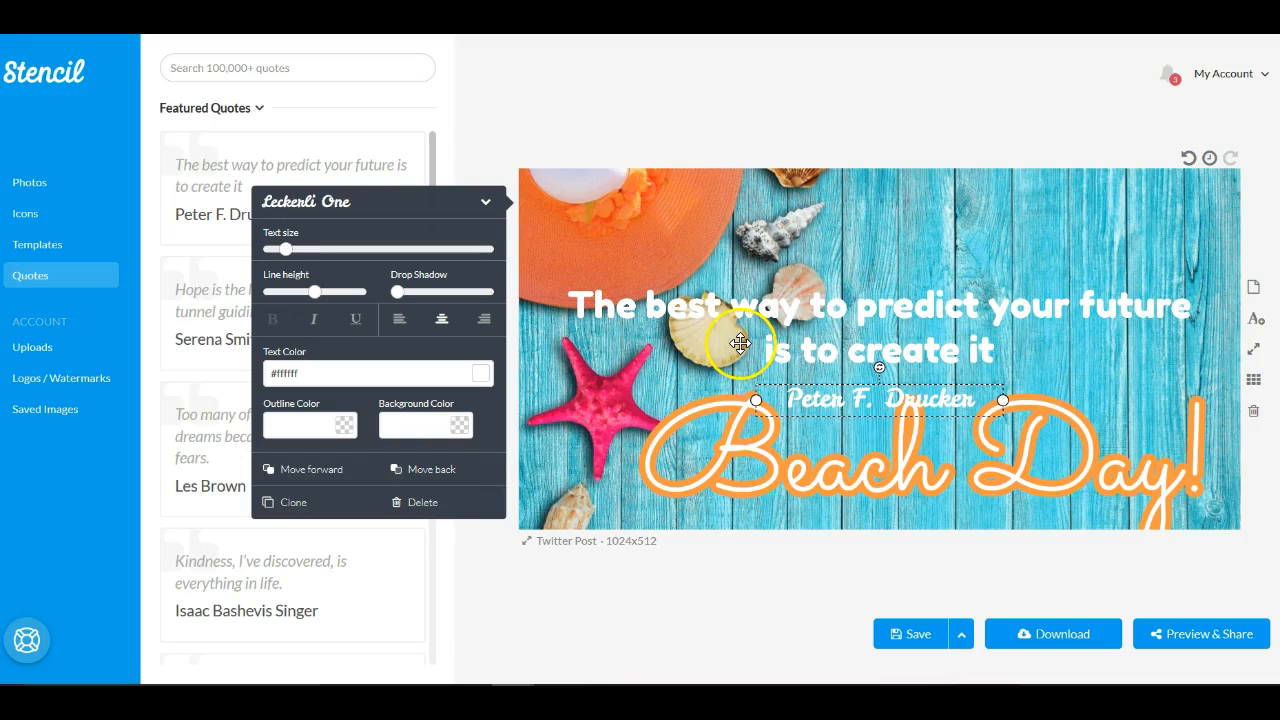
click(813, 311)
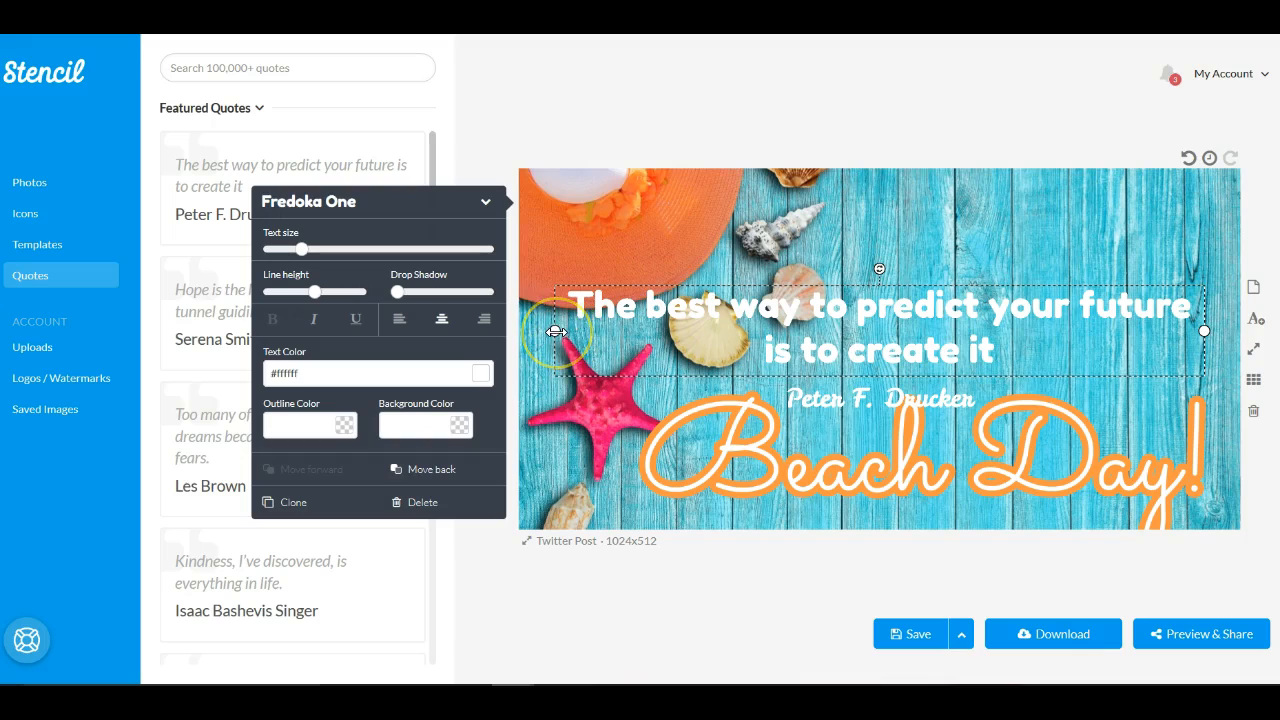
drag(556, 331, 611, 338)
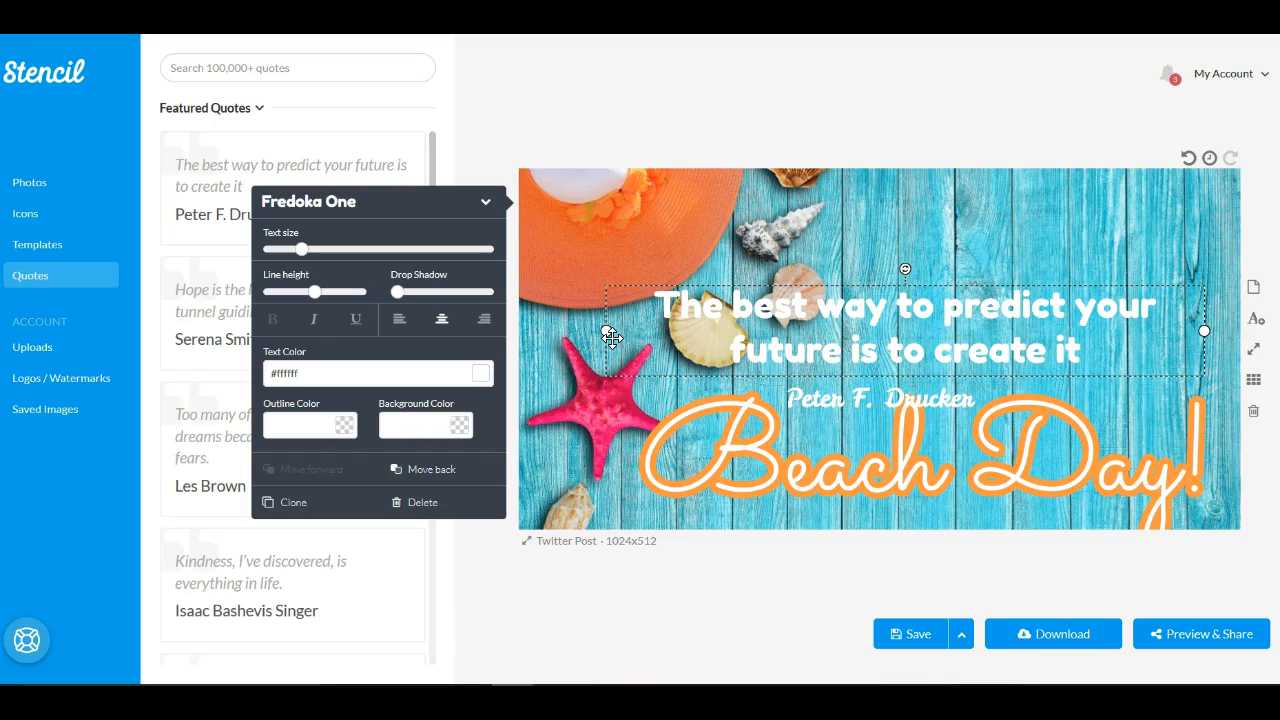
Examine the text settings of the quote's author line and of the quote text
click(815, 402)
click(815, 402)
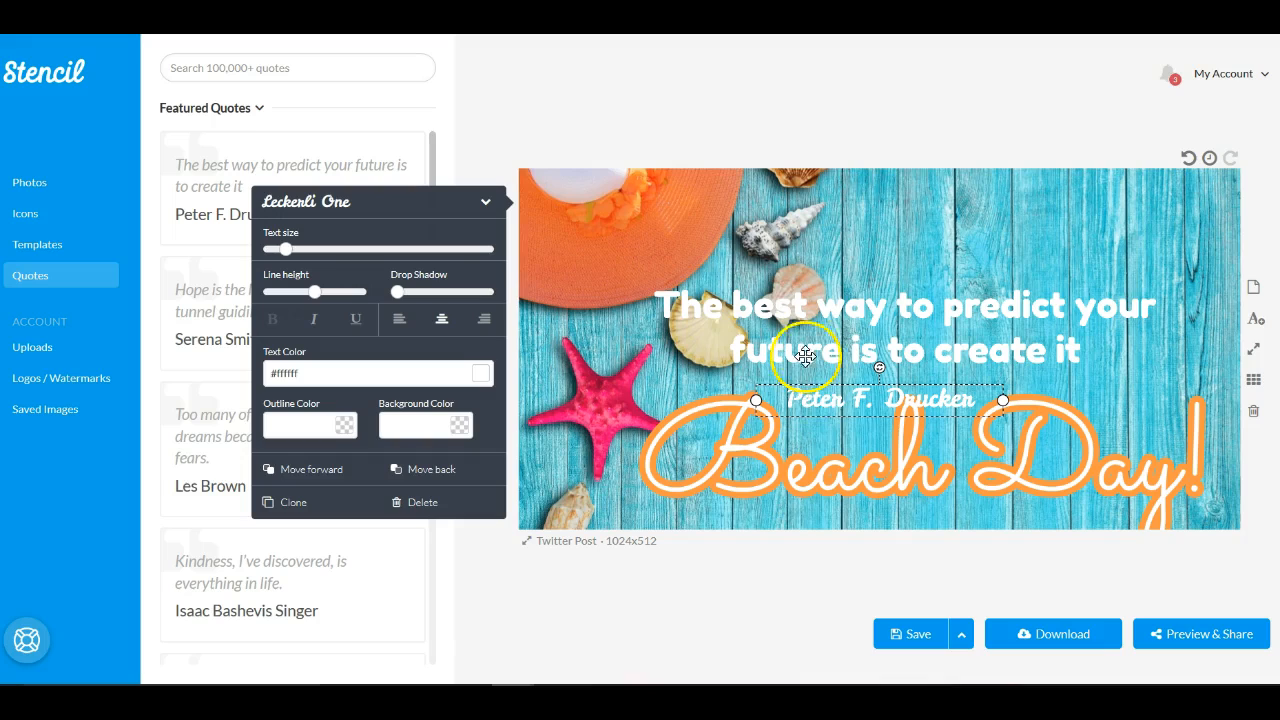
click(810, 299)
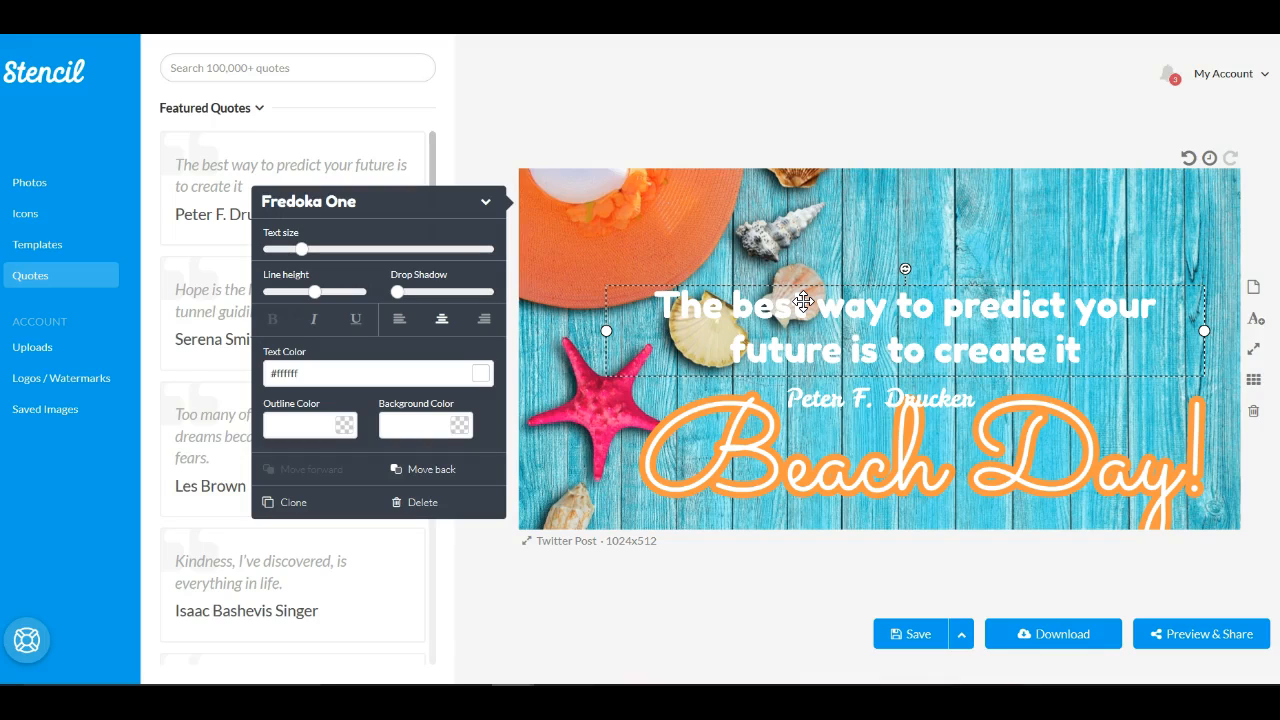
click(1255, 414)
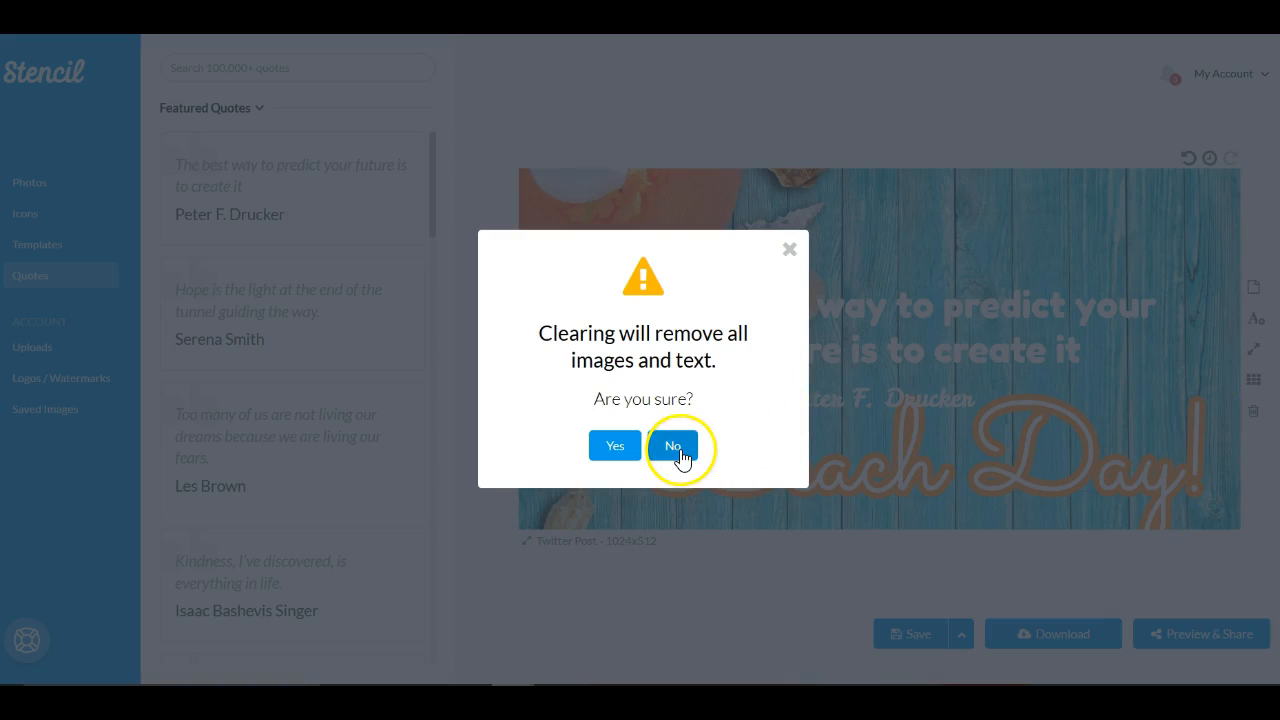
click(675, 448)
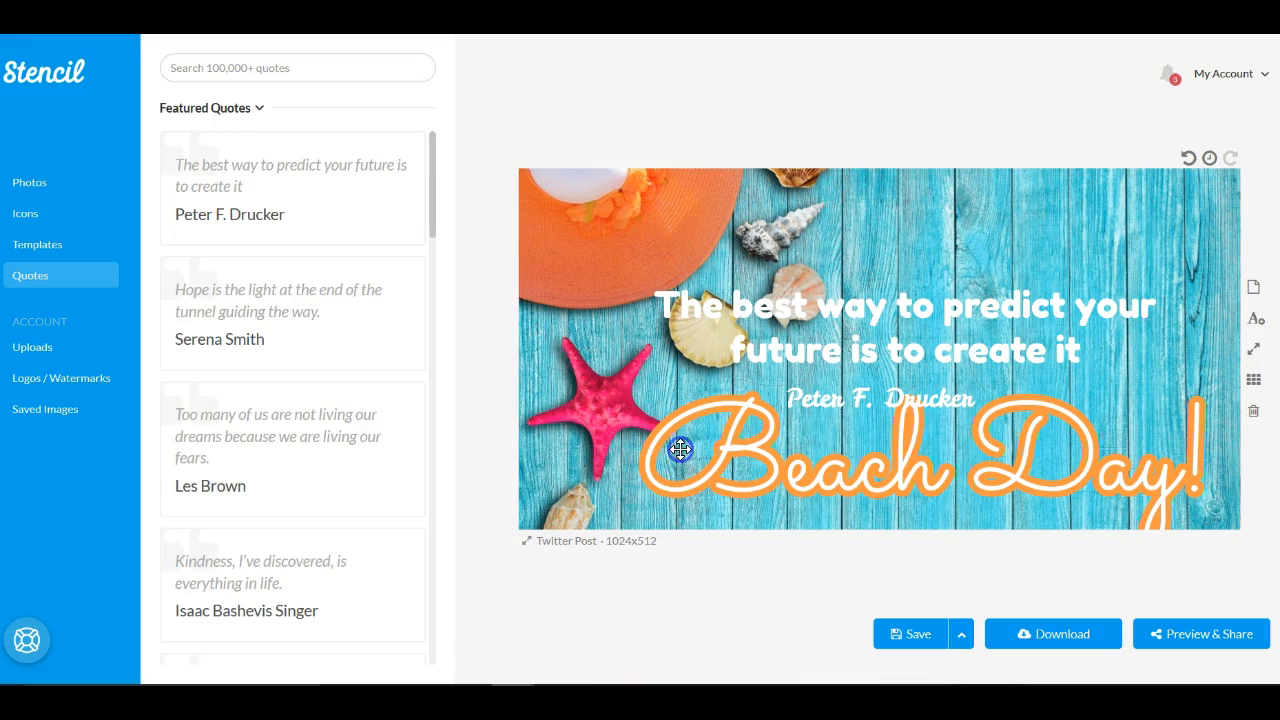
click(827, 311)
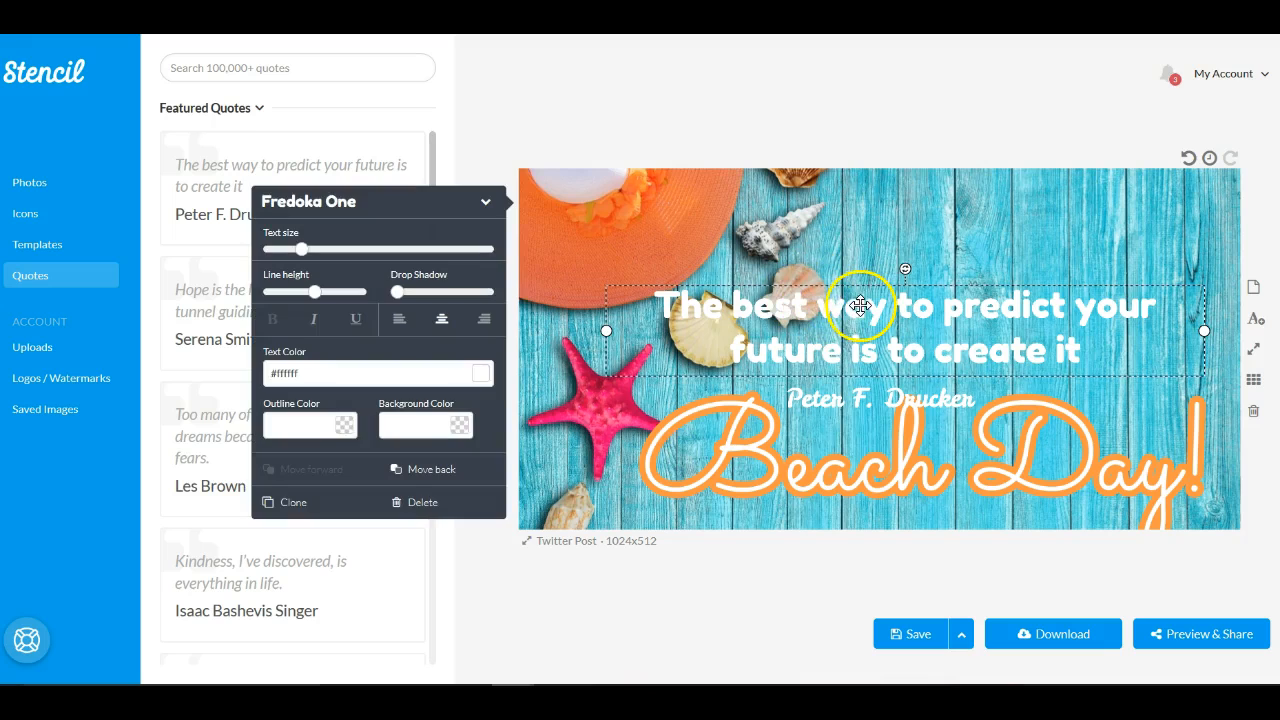
click(1253, 413)
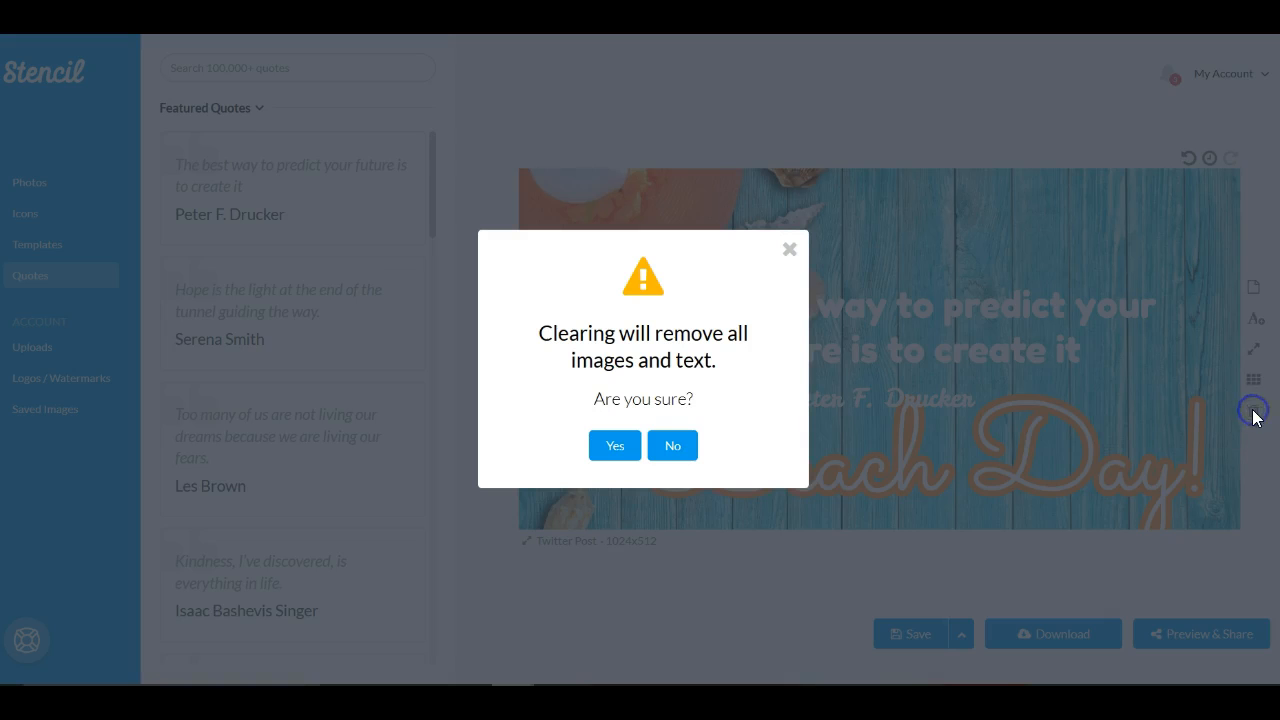
click(682, 447)
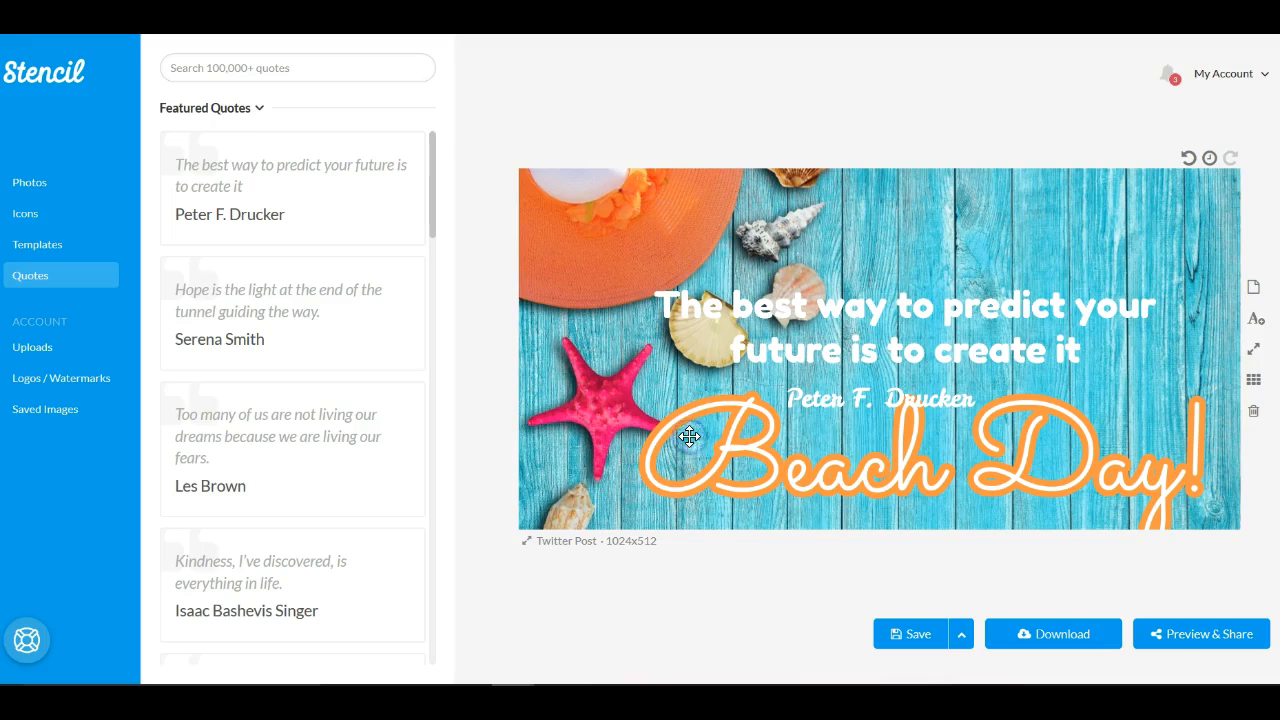
click(745, 307)
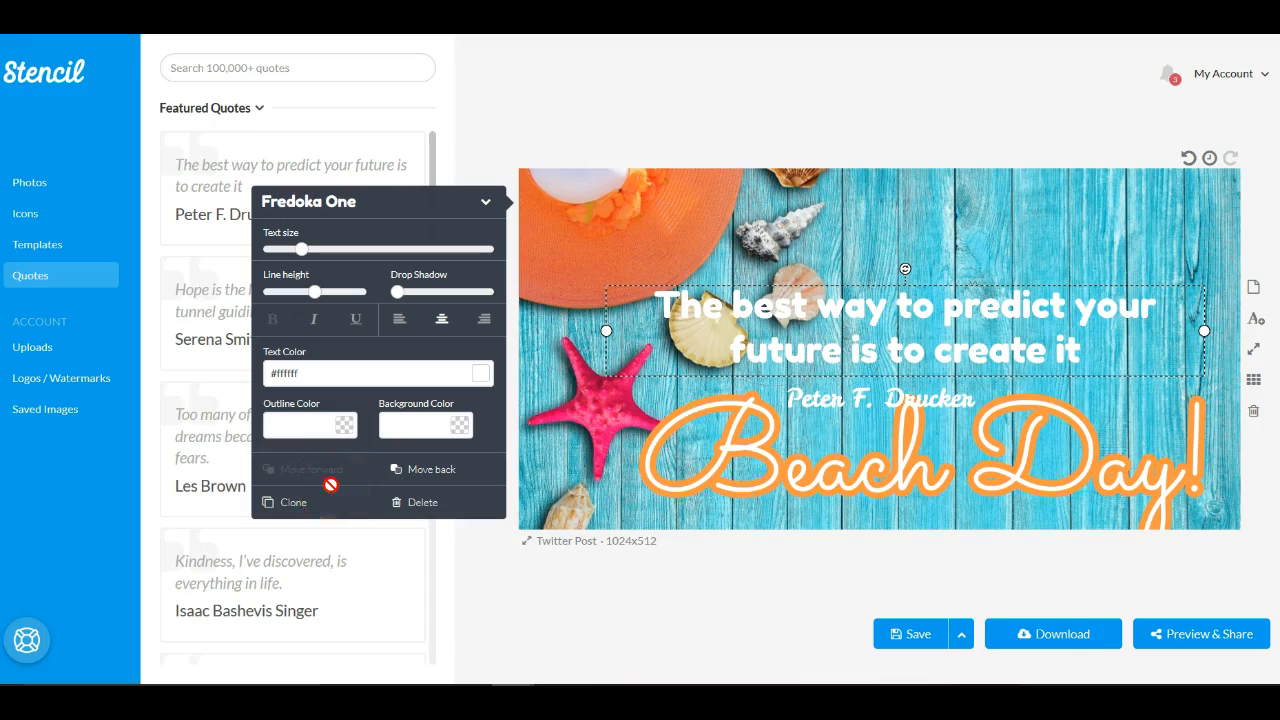
Try the Black & White filter on the background photo and replace it with the Brannan filter
click(610, 241)
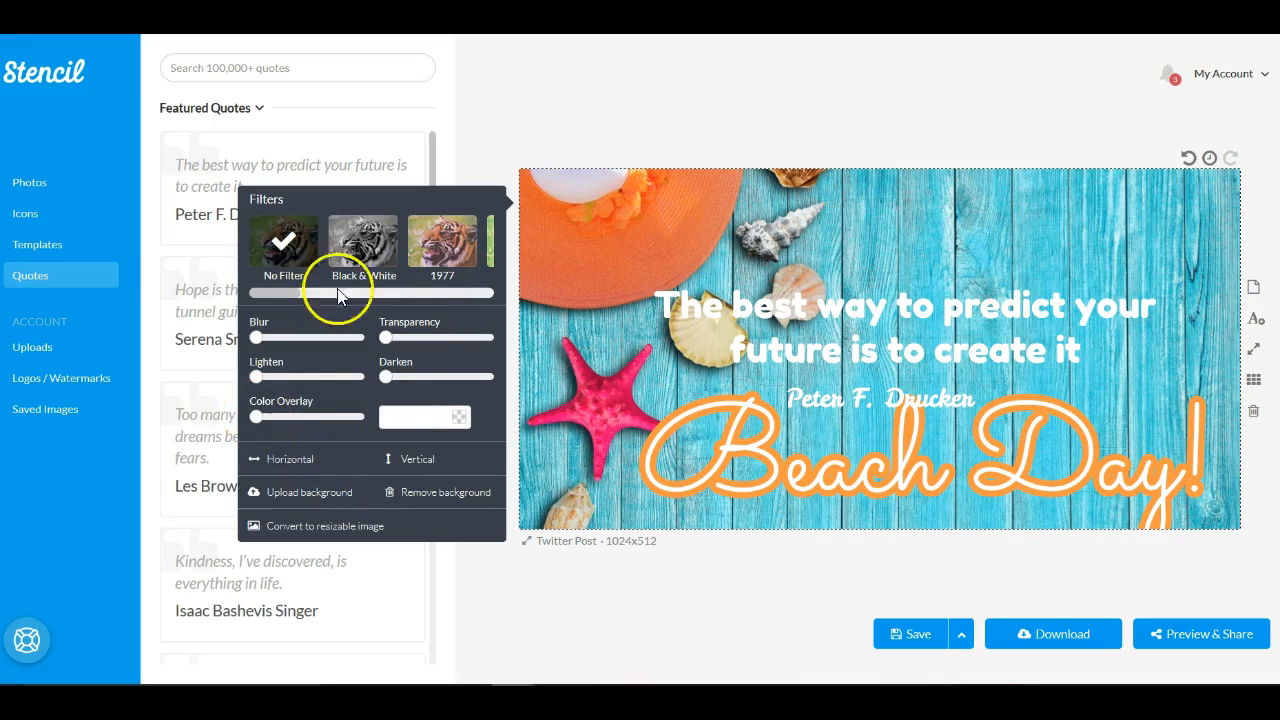
click(364, 248)
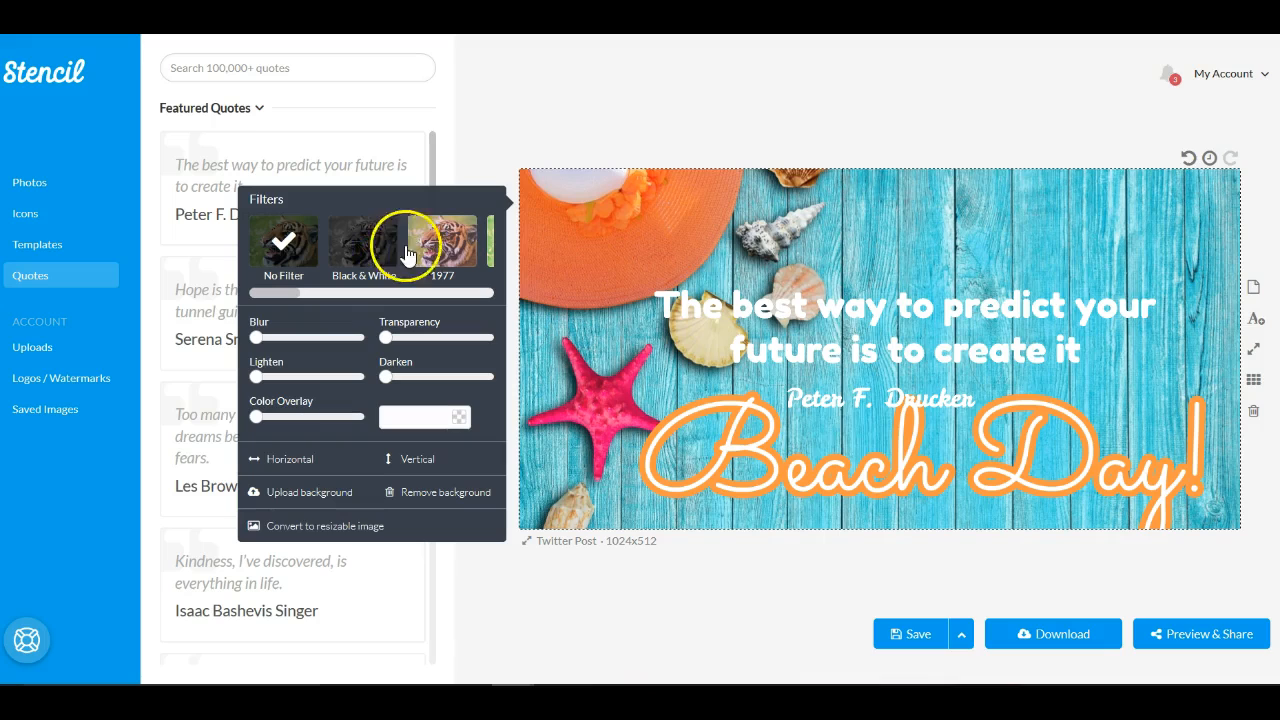
click(358, 247)
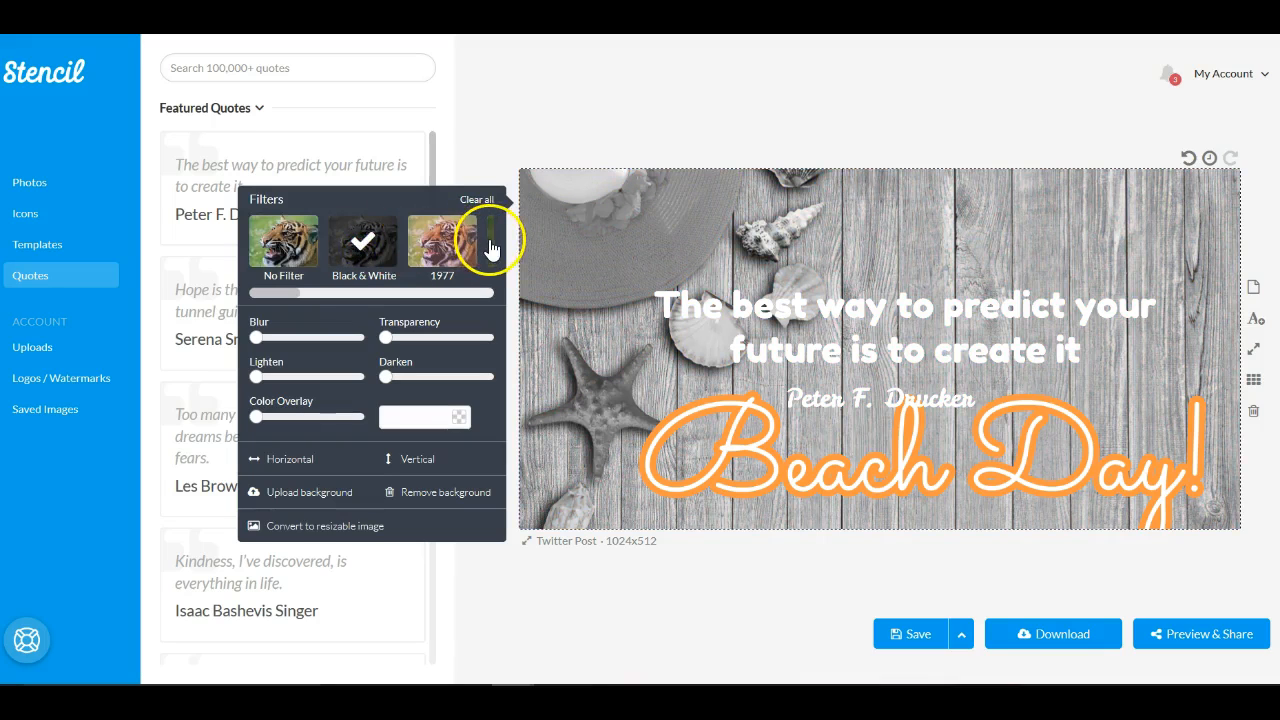
Browse the other background filters through to Clarity and return to the beginning of the filter list
click(420, 290)
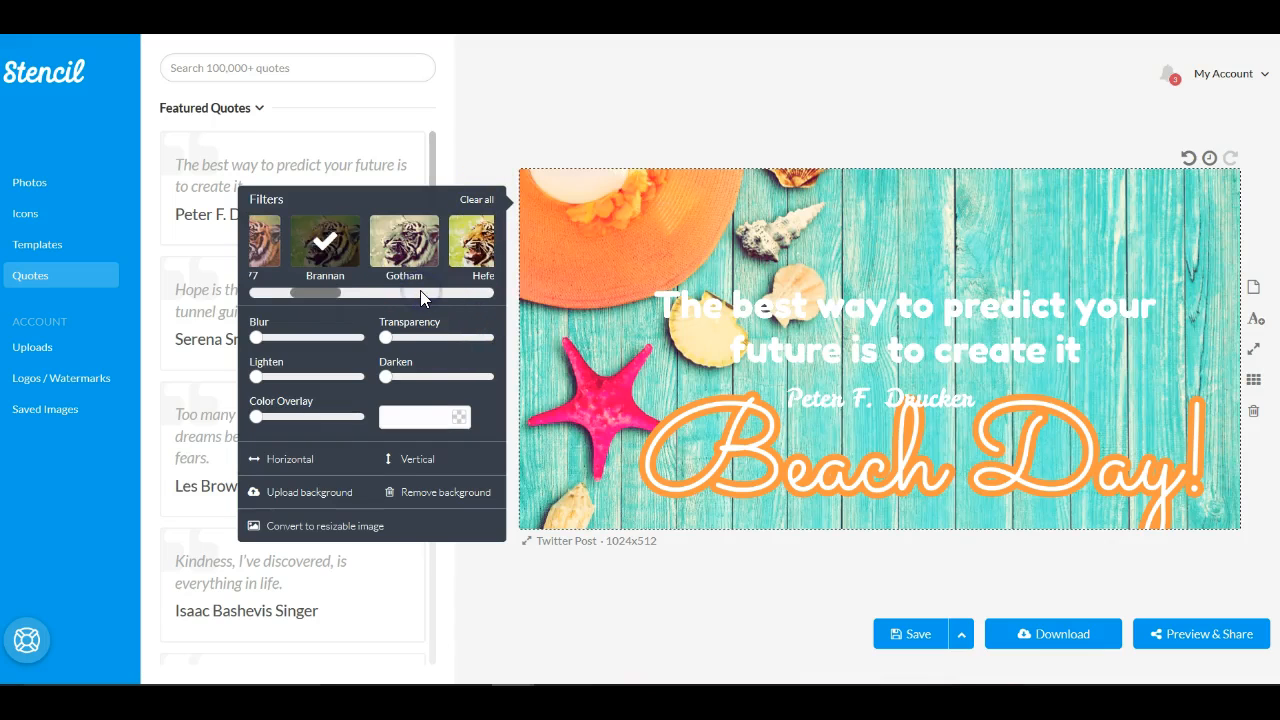
click(420, 290)
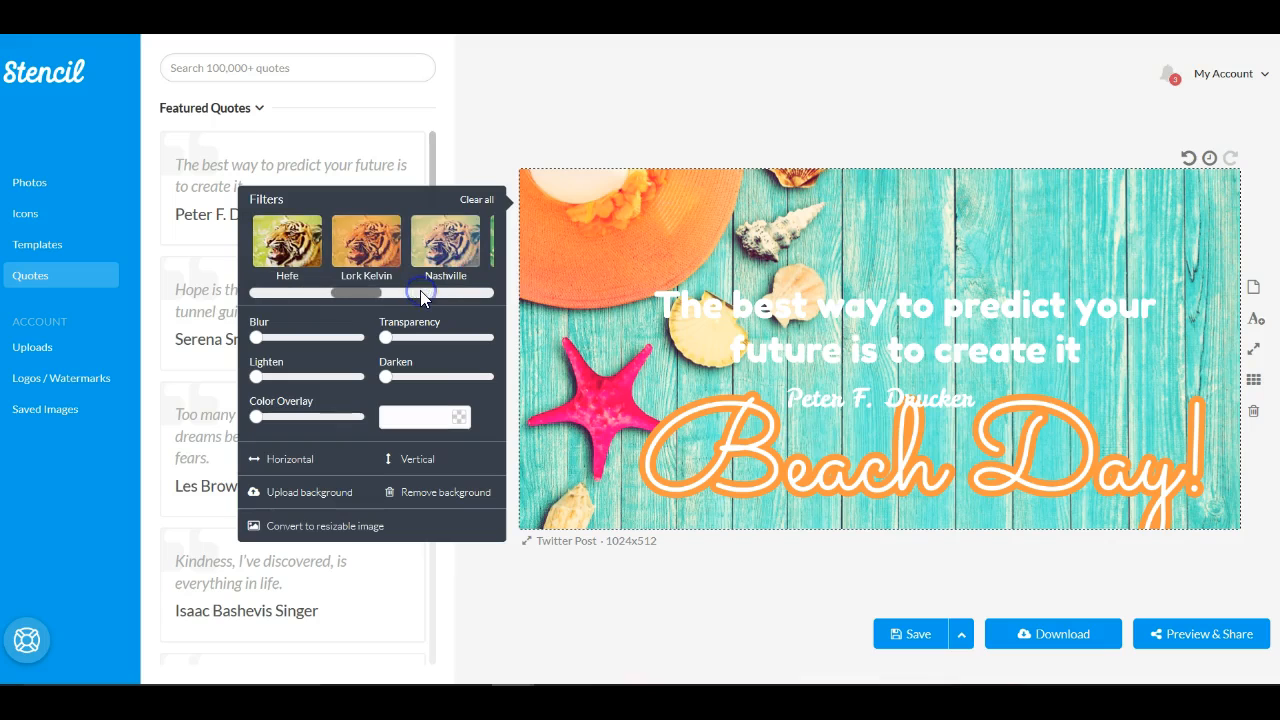
click(474, 293)
click(474, 293)
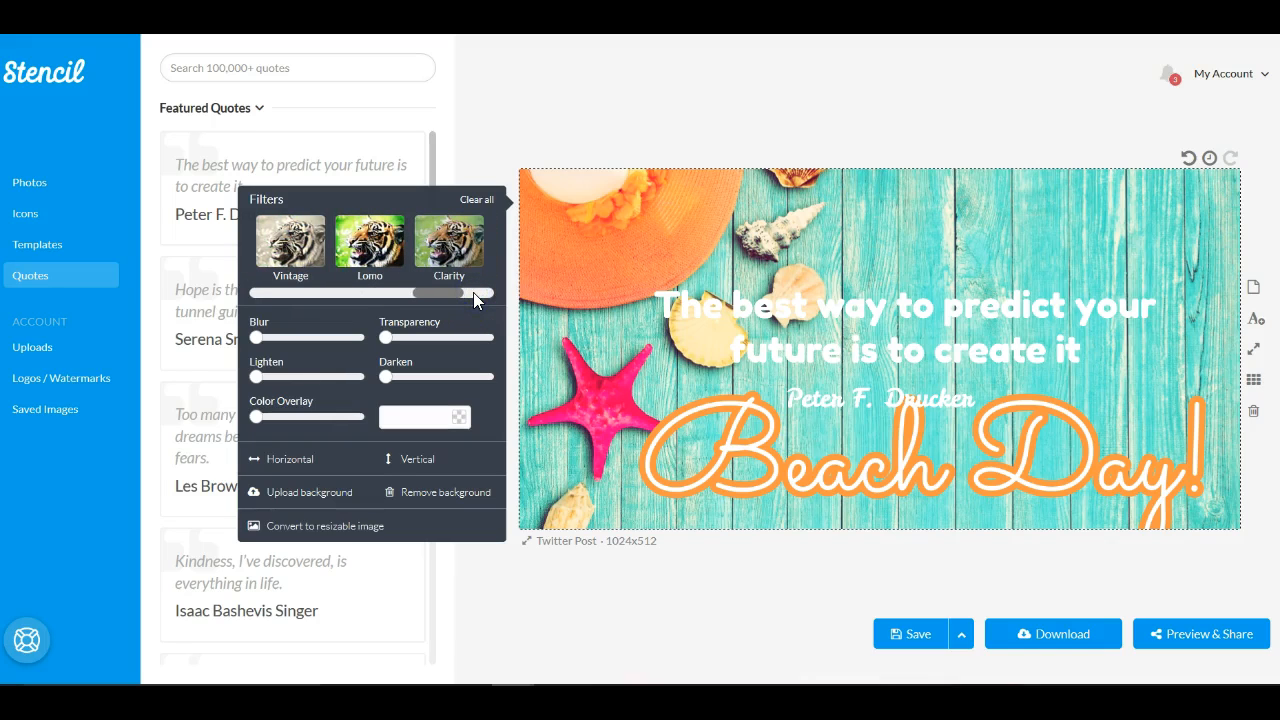
click(349, 294)
click(314, 291)
click(305, 293)
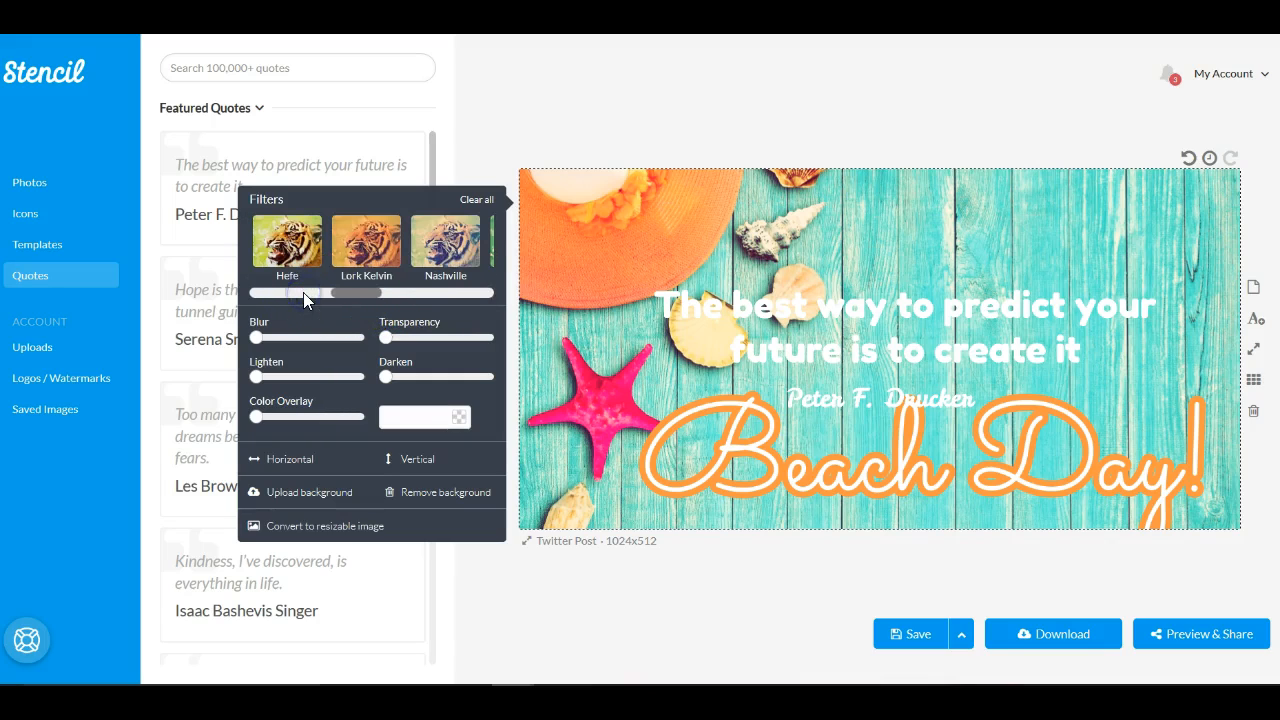
click(285, 293)
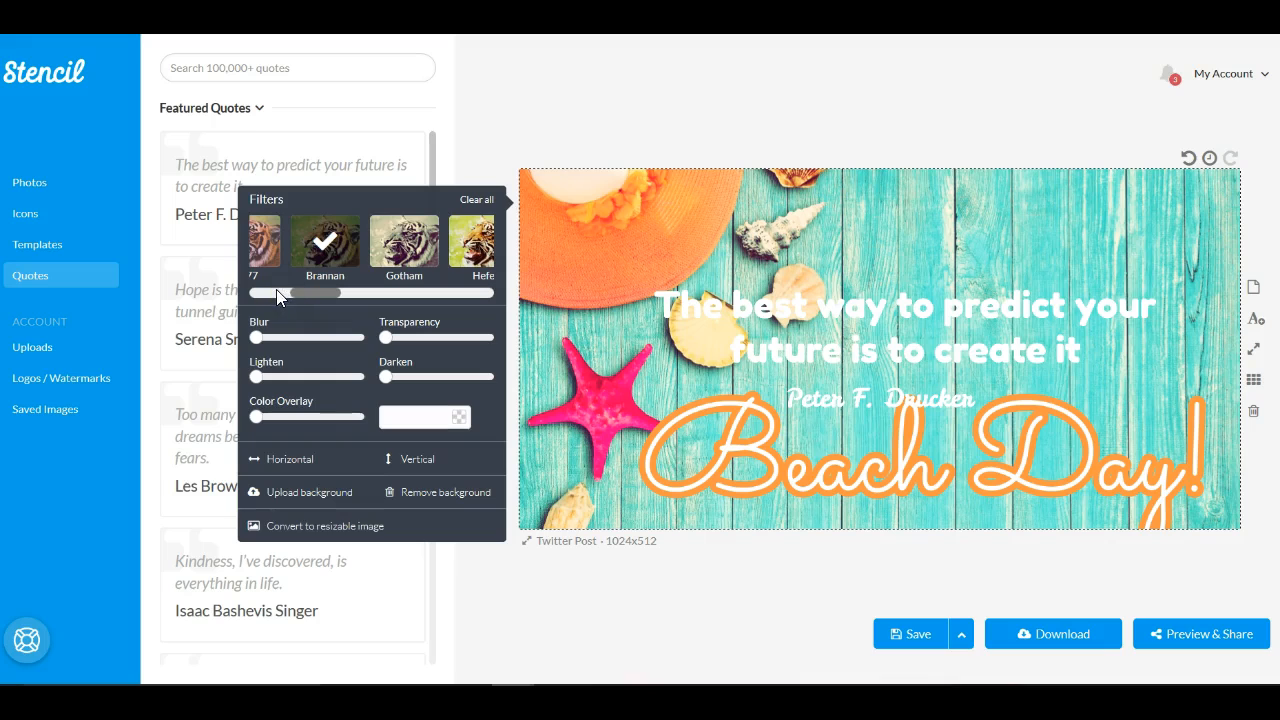
click(285, 293)
click(272, 293)
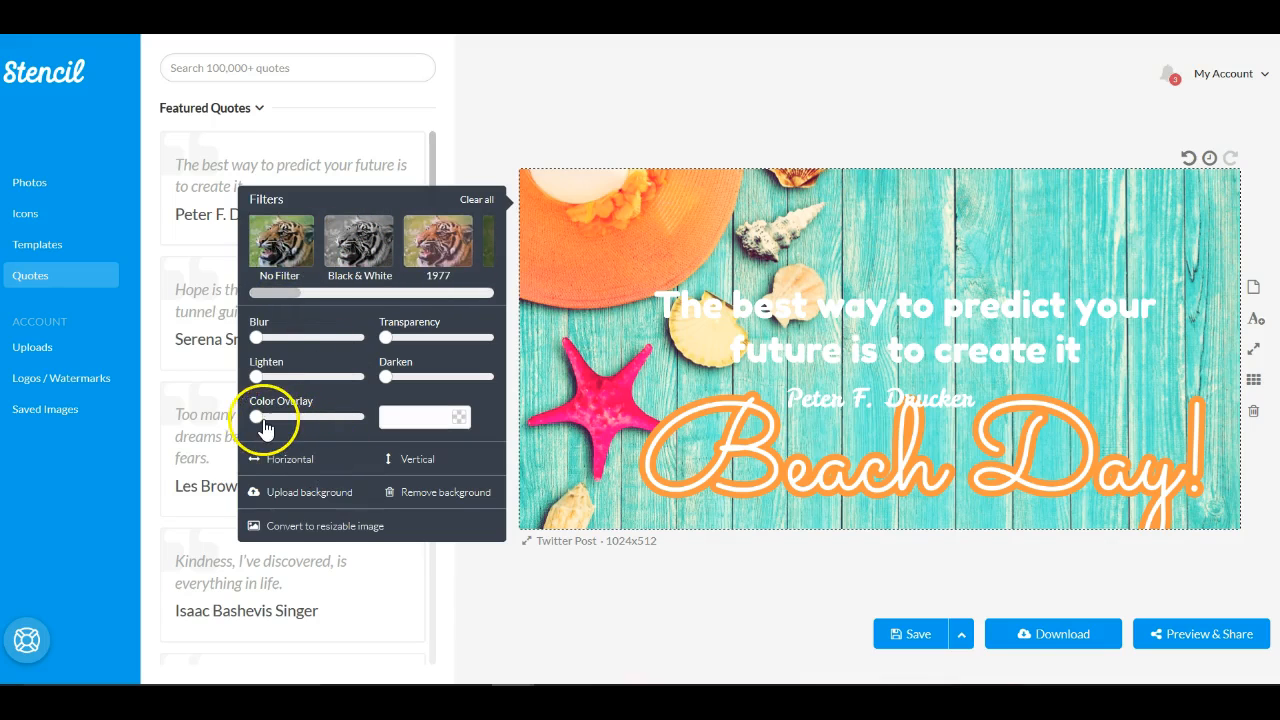
Cover the background photo with a nearly opaque black (#000000) color overlay
drag(257, 424, 303, 424)
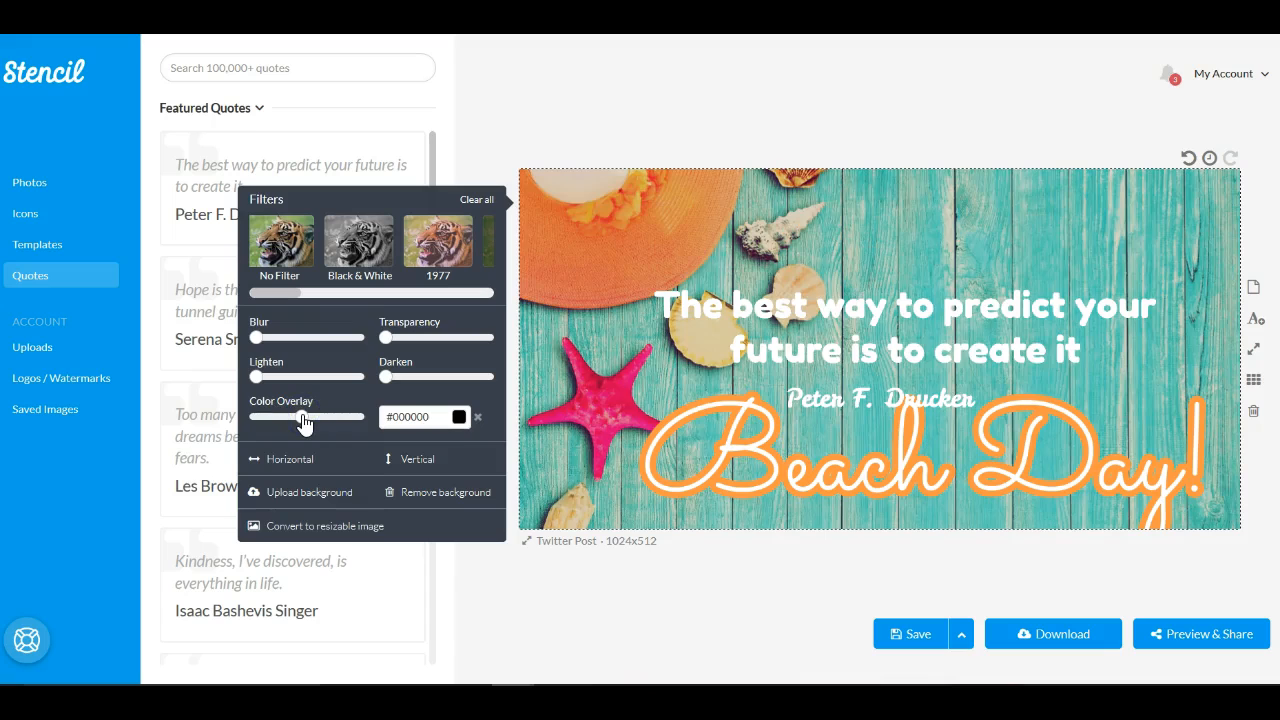
drag(320, 424, 350, 424)
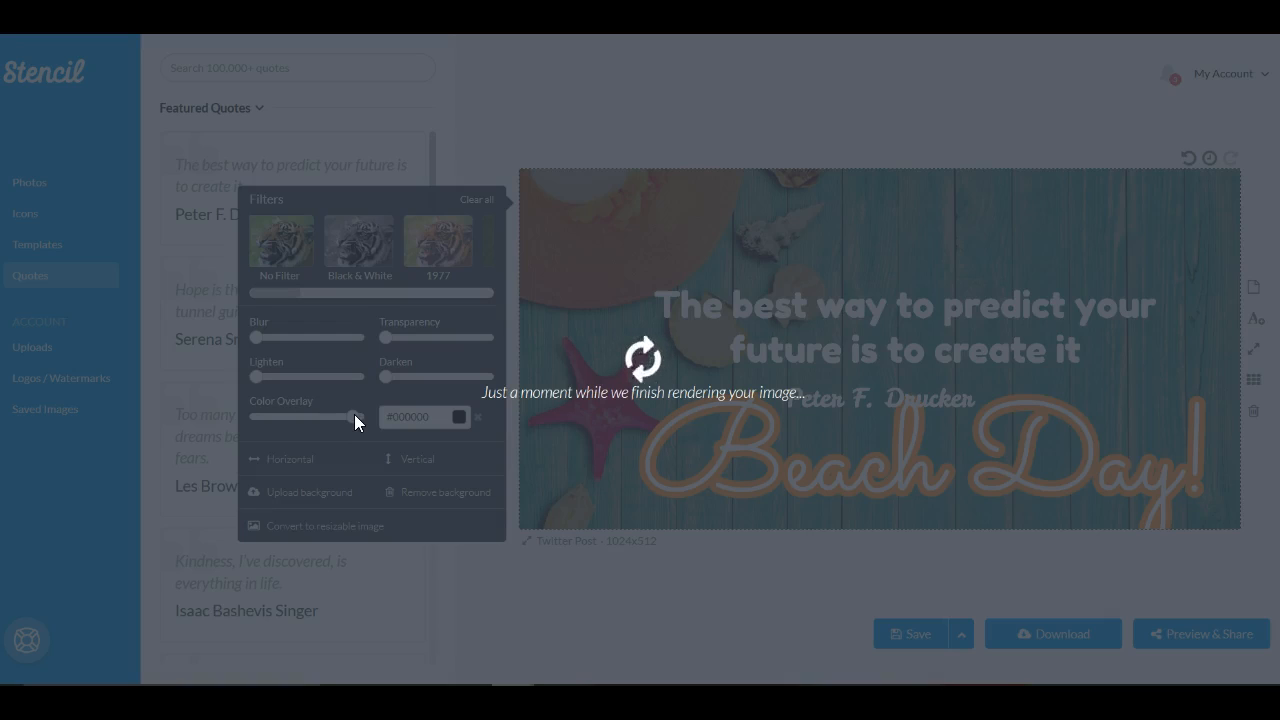
drag(354, 414, 342, 414)
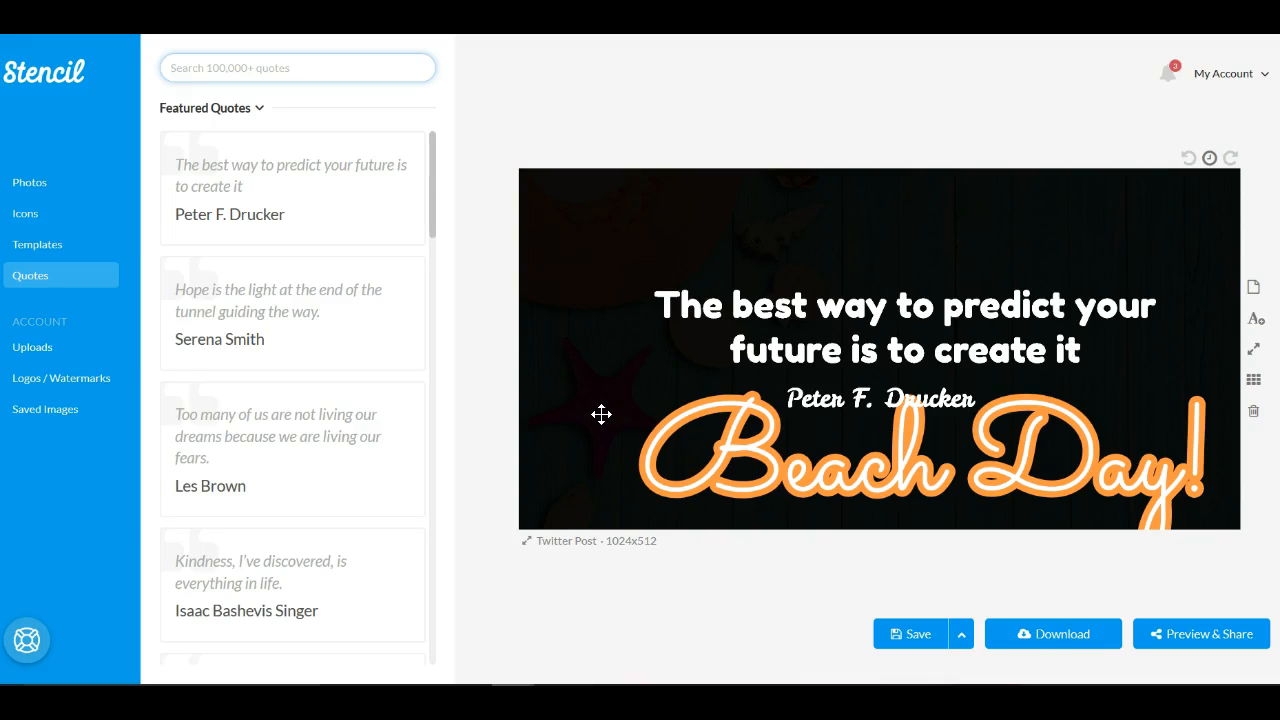
Delete the "Beach Day!" text from the design
click(820, 479)
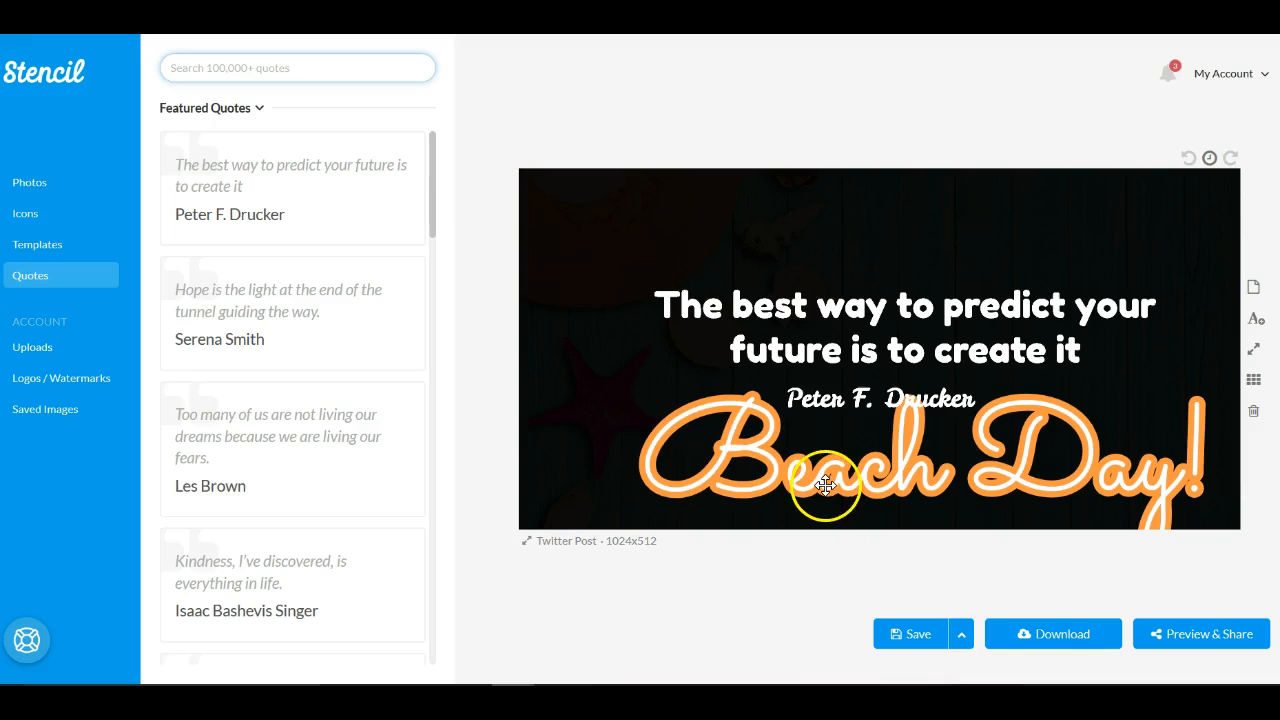
click(817, 479)
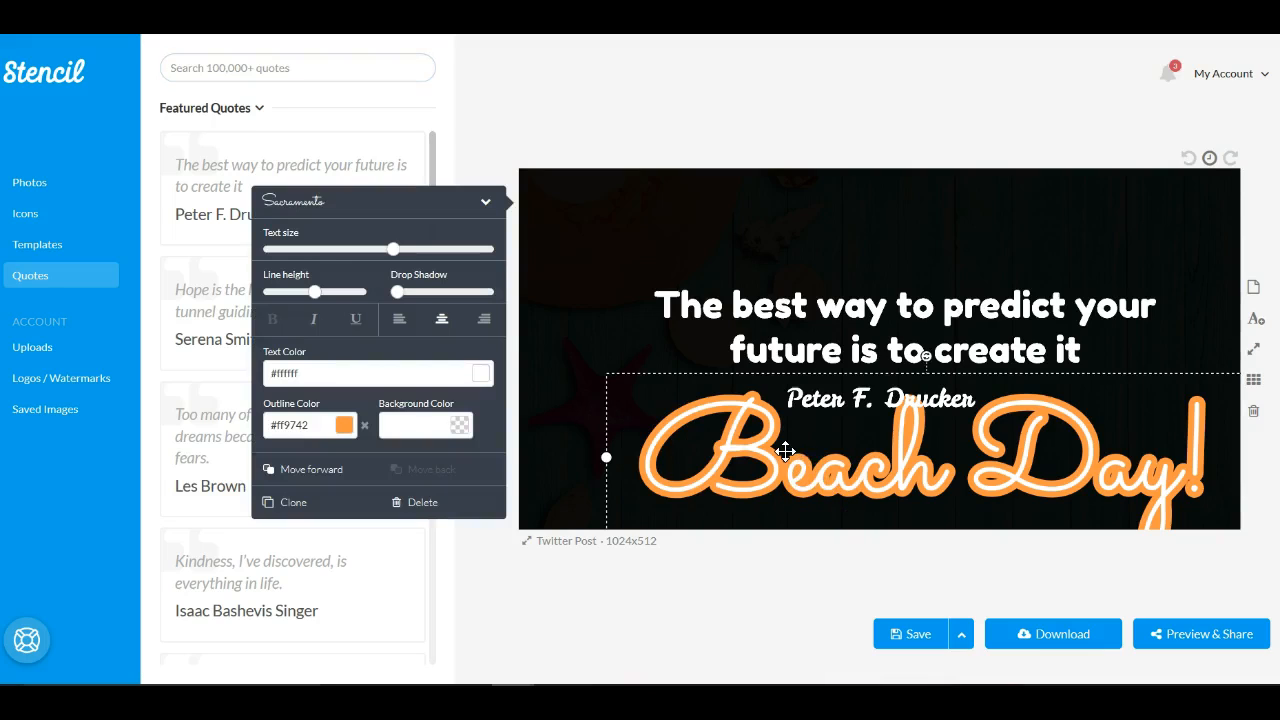
click(424, 502)
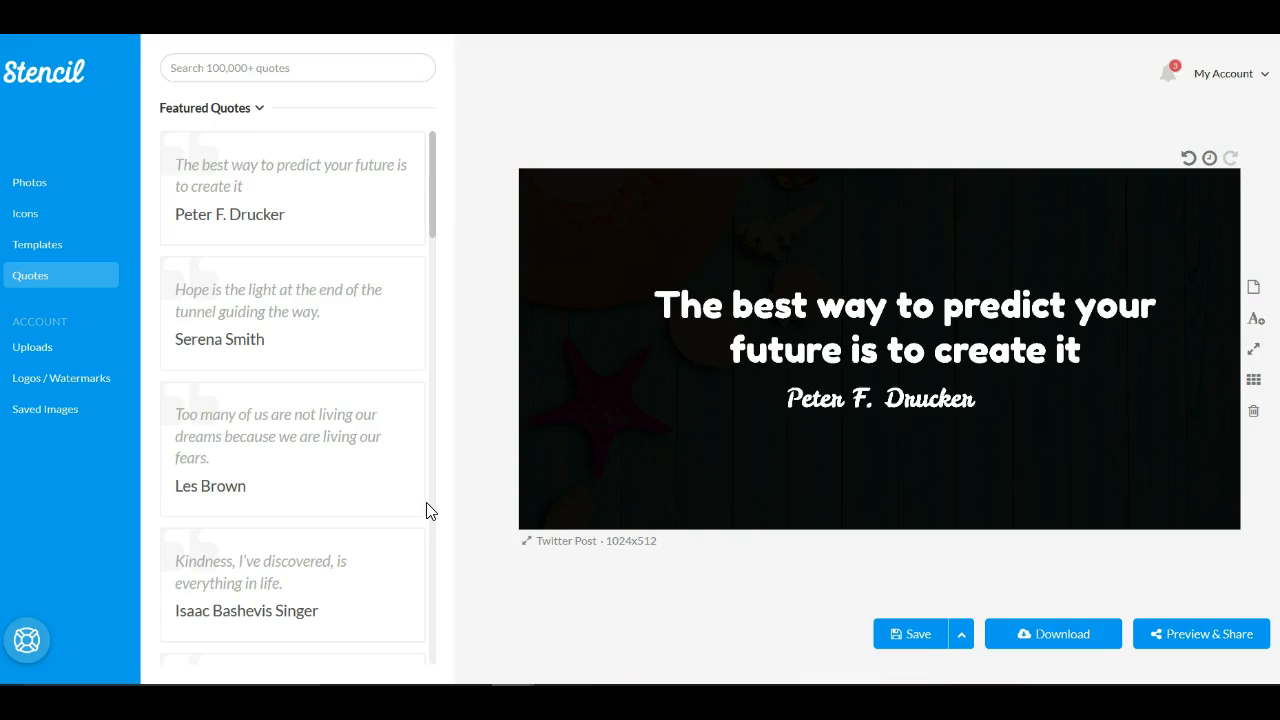
Save the quote design to the saved images and download it
click(904, 636)
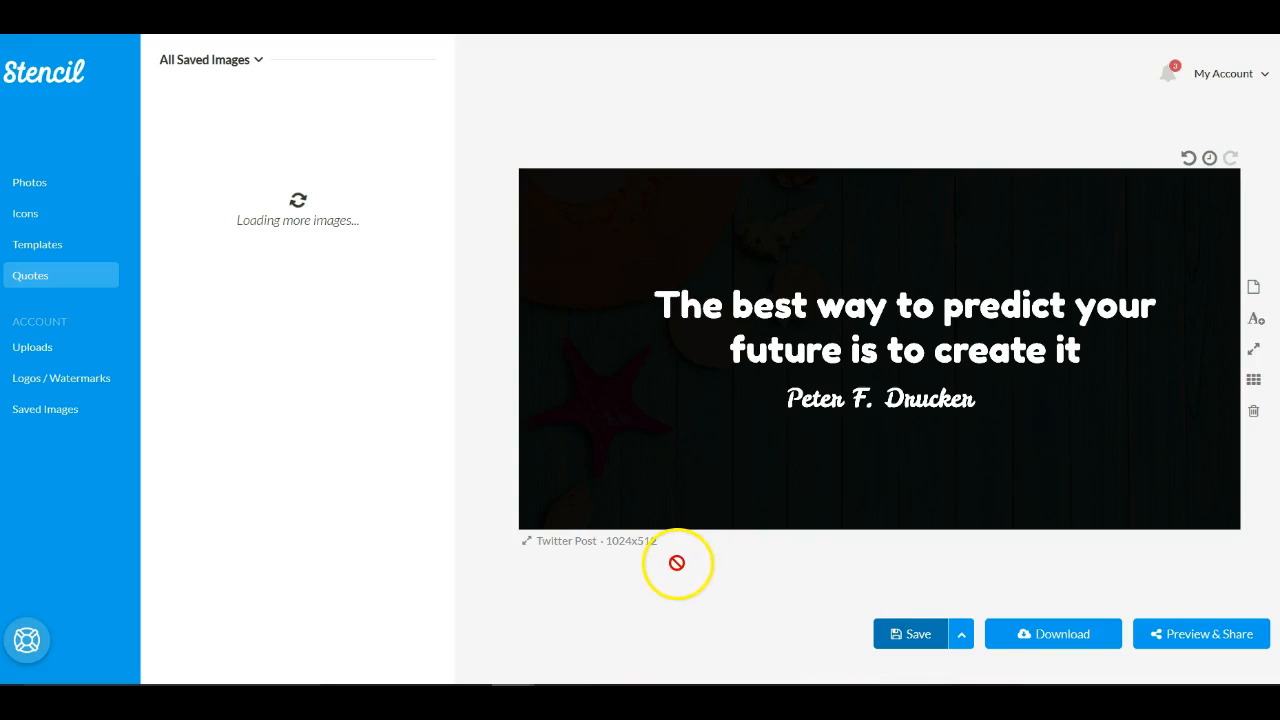
click(1030, 640)
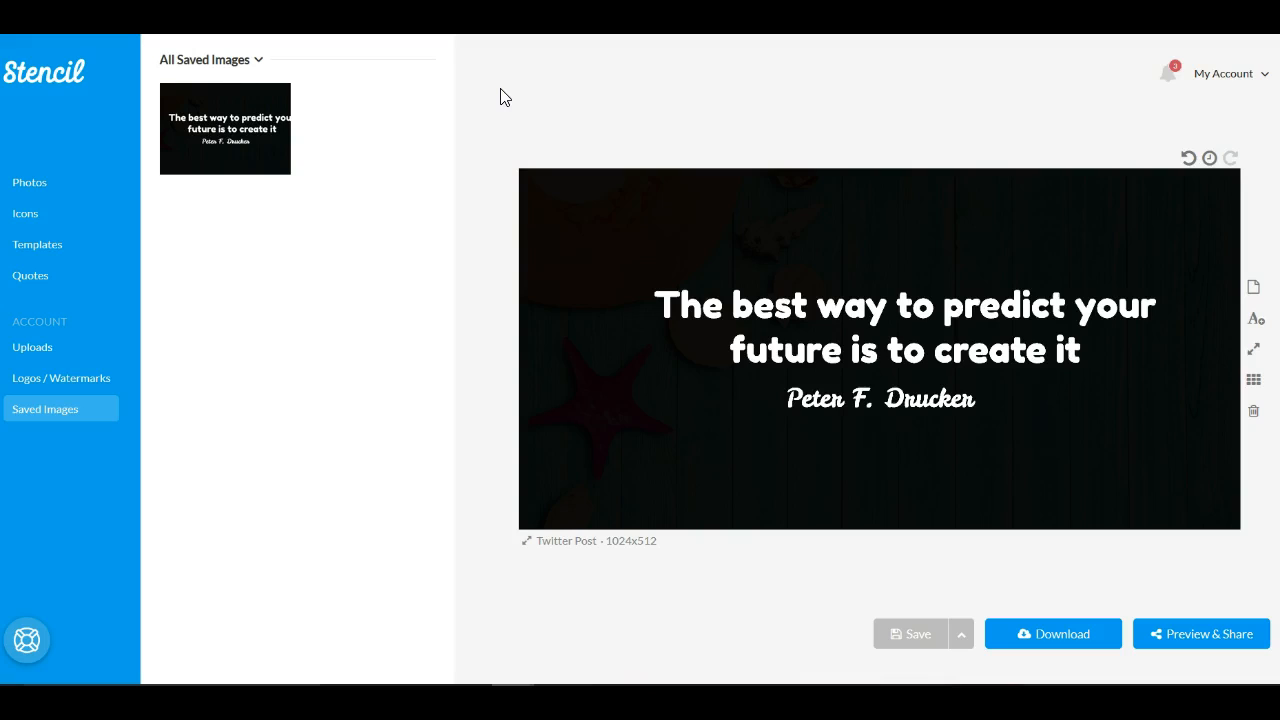
click(60, 78)
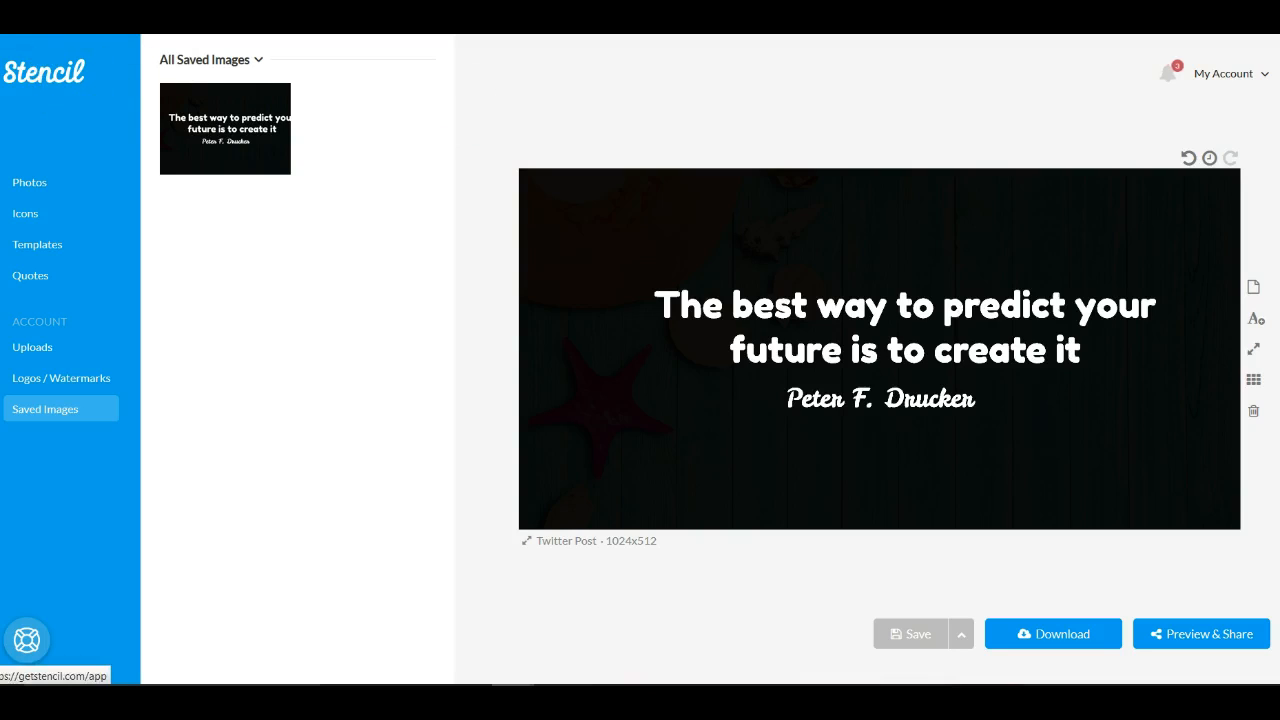